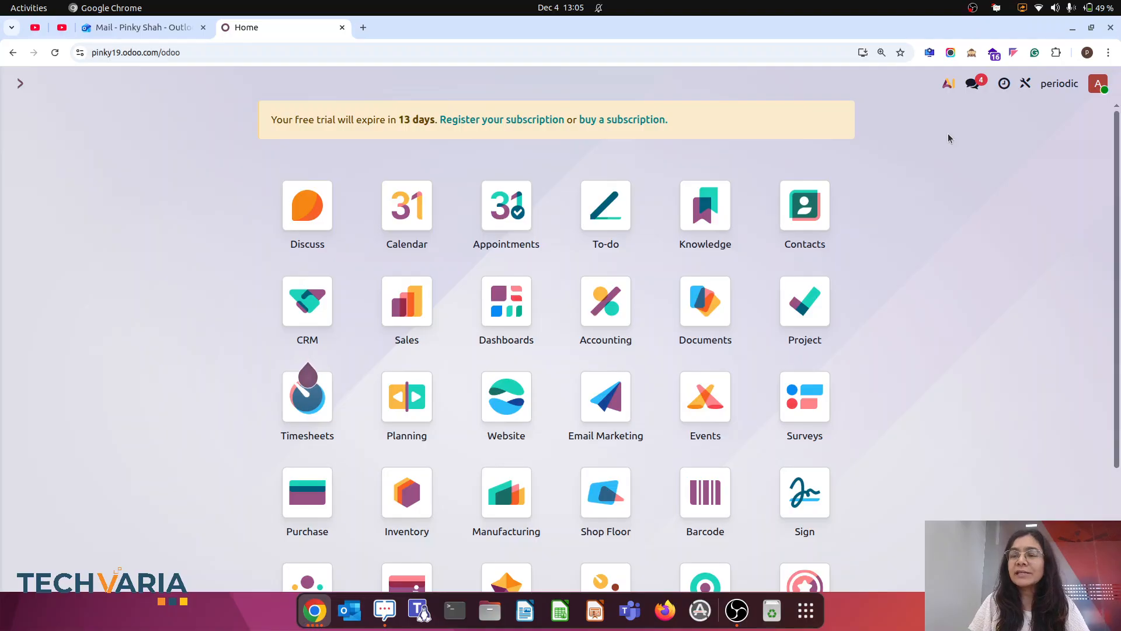
Step: Open the Settings app and search its options for "valu" to reach the Inventory Valuation section
{"action": "left_click", "coordinate": [1049, 85]}
{"action": "left_click", "coordinate": [1015, 365]}
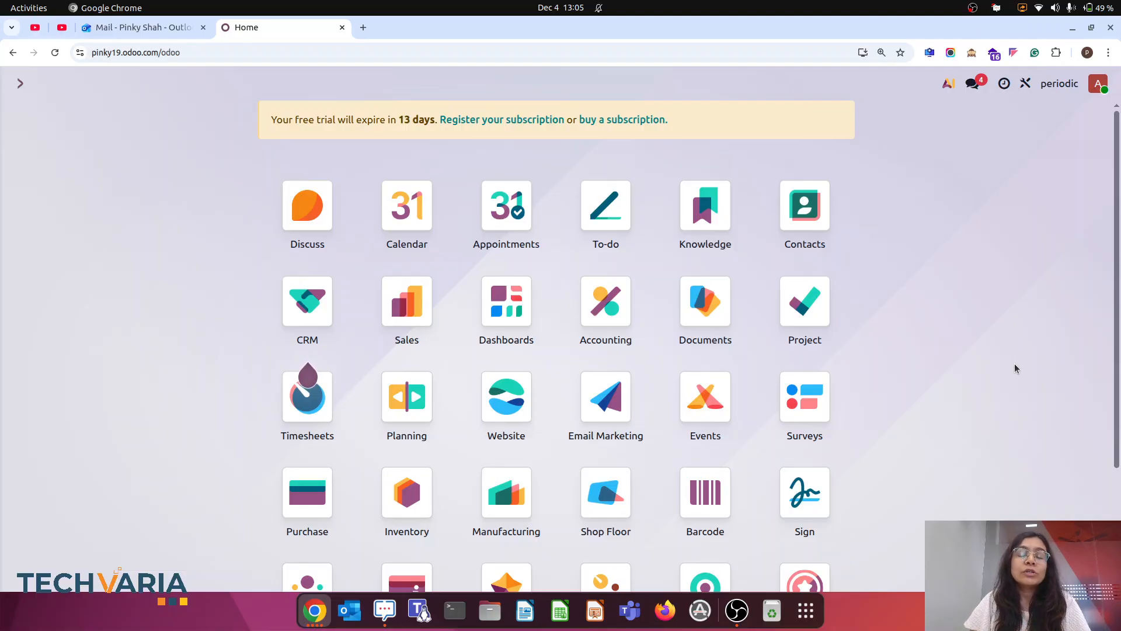
{"action": "type", "text": "sett"}
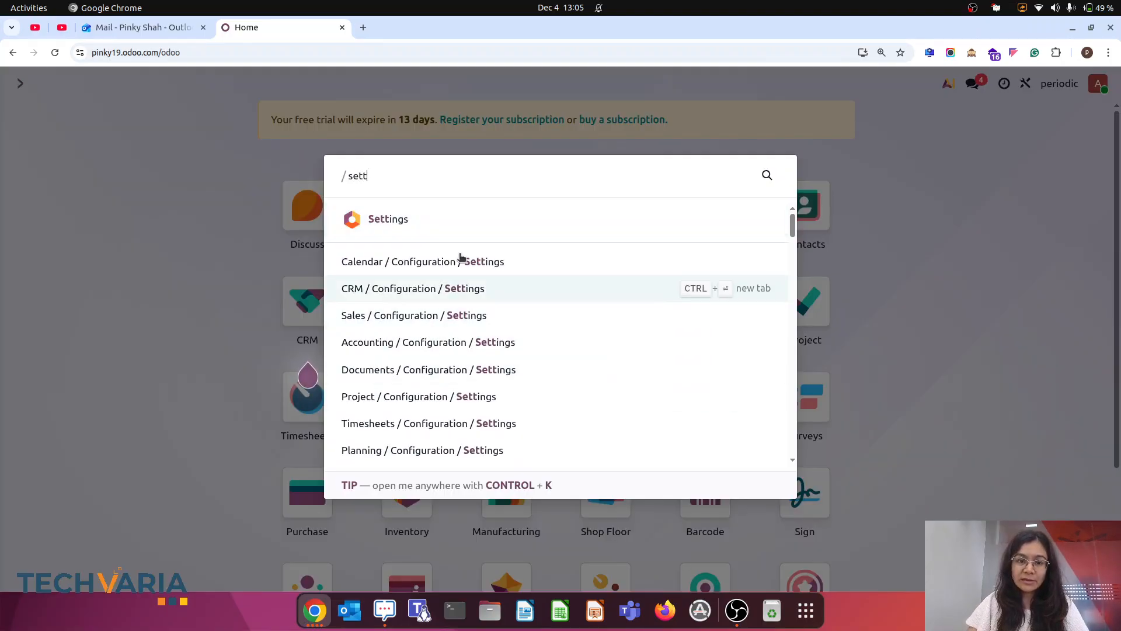
{"action": "left_click", "coordinate": [390, 226]}
{"action": "left_click", "coordinate": [486, 120]}
{"action": "type", "text": "valu"}
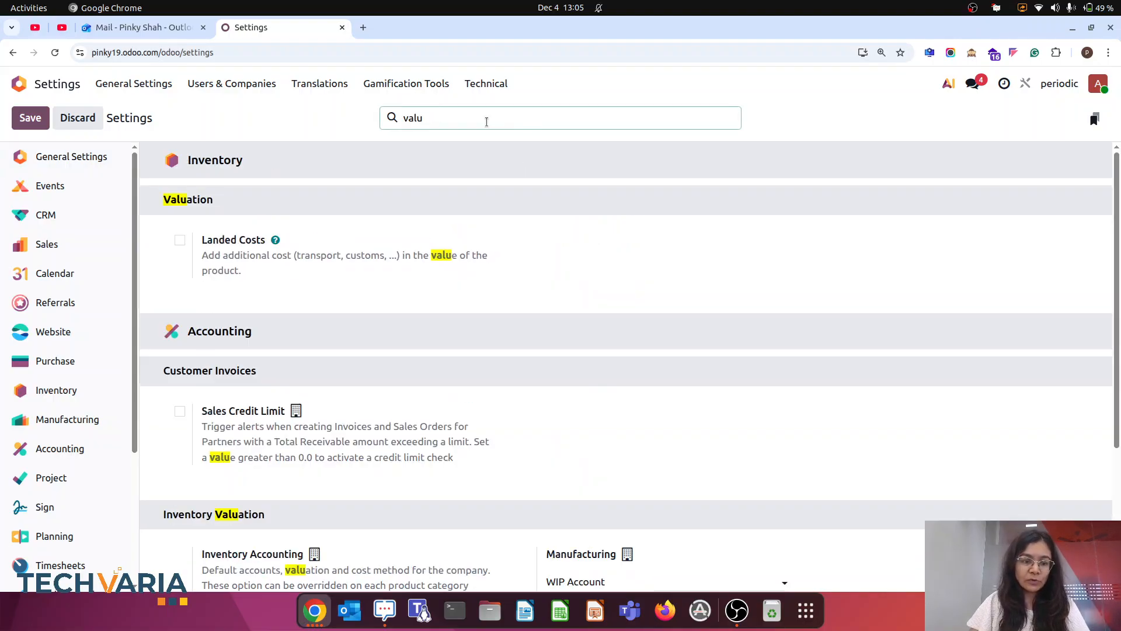
{"action": "scroll", "coordinate": [403, 391], "scroll_direction": "down", "scroll_amount": 4}
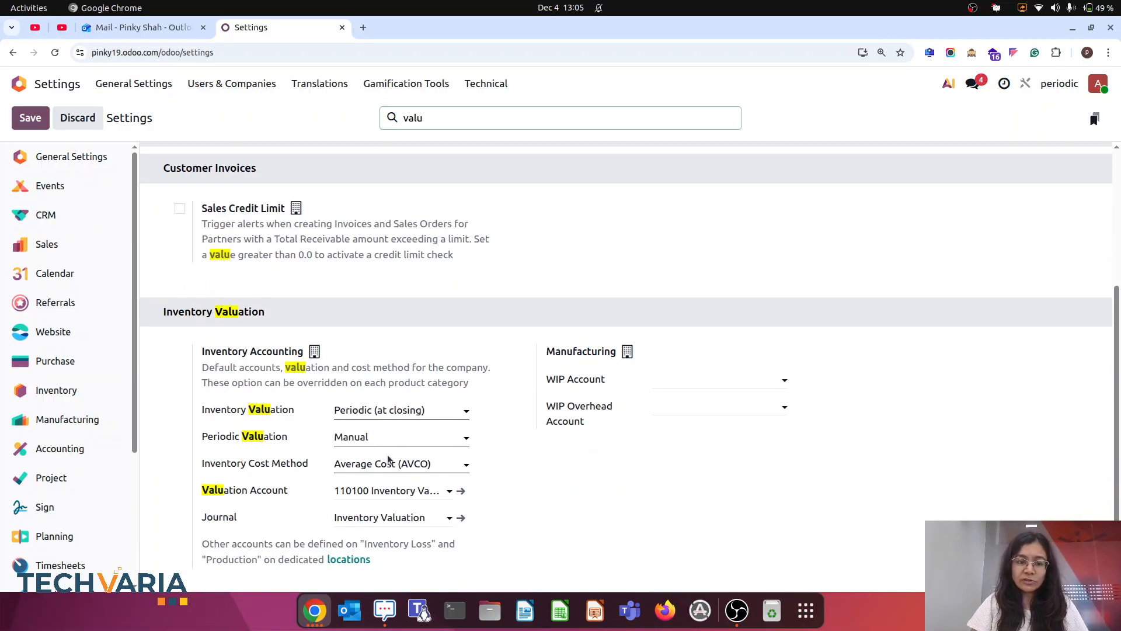
Step: Set Inventory Valuation to Periodic (at closing) and Periodic Valuation to Manual, and save the settings
{"action": "left_click", "coordinate": [395, 409]}
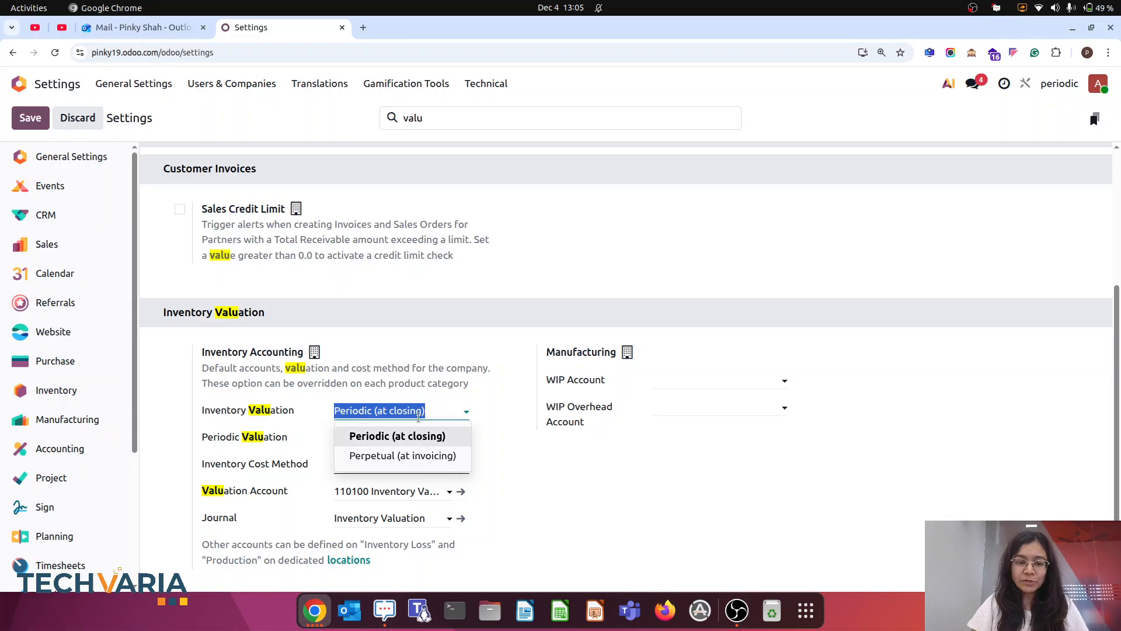
{"action": "left_click", "coordinate": [403, 437]}
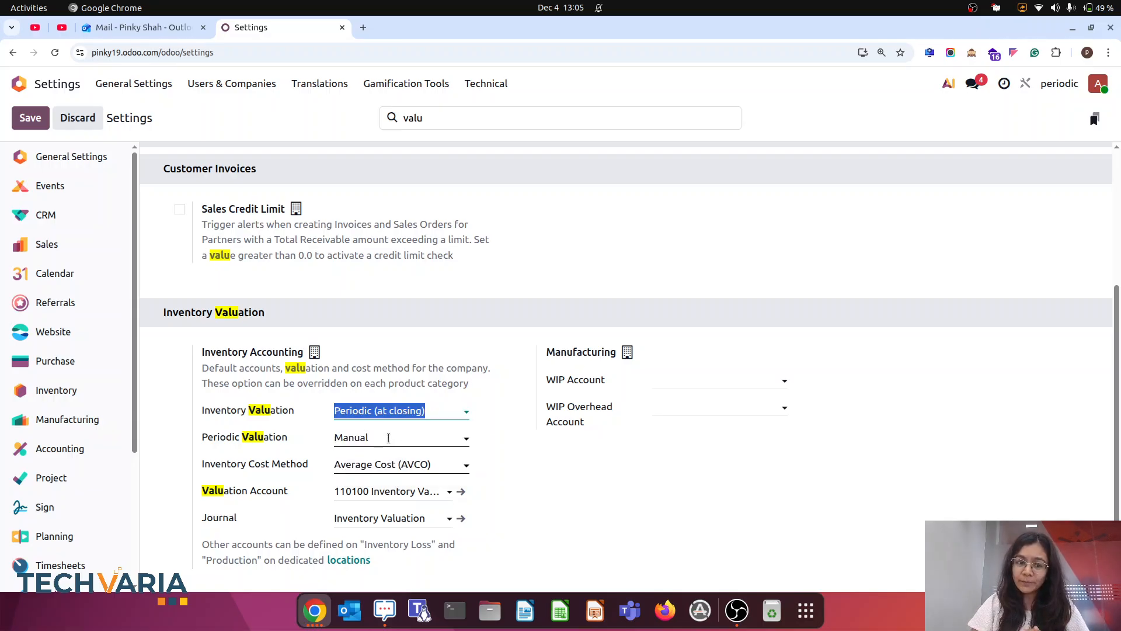
{"action": "left_click", "coordinate": [387, 438]}
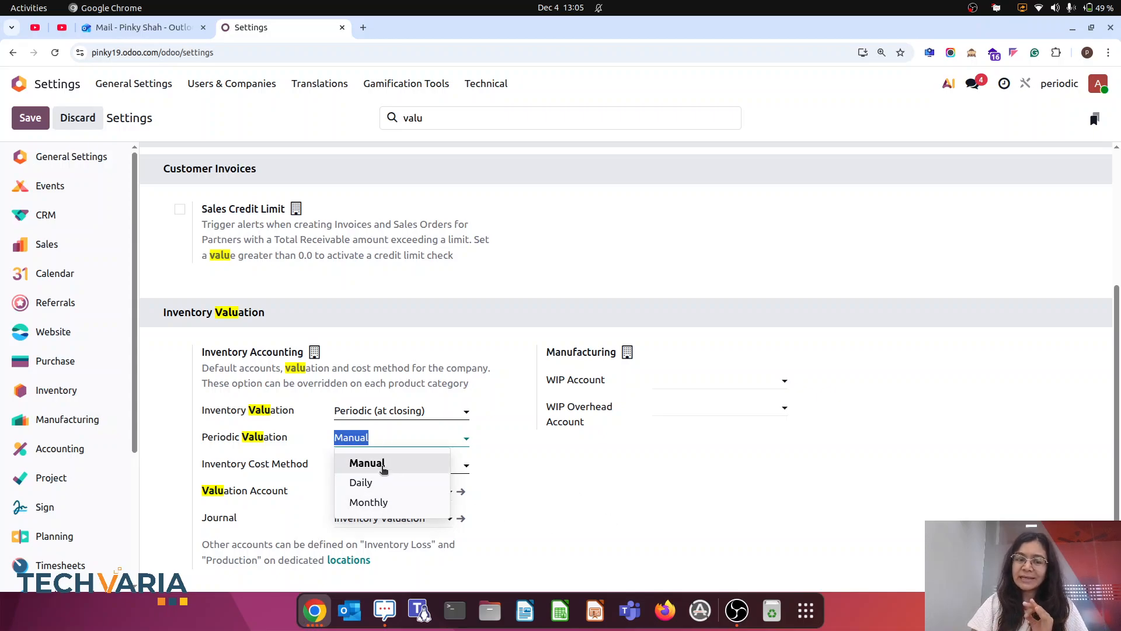
{"action": "left_click", "coordinate": [383, 464]}
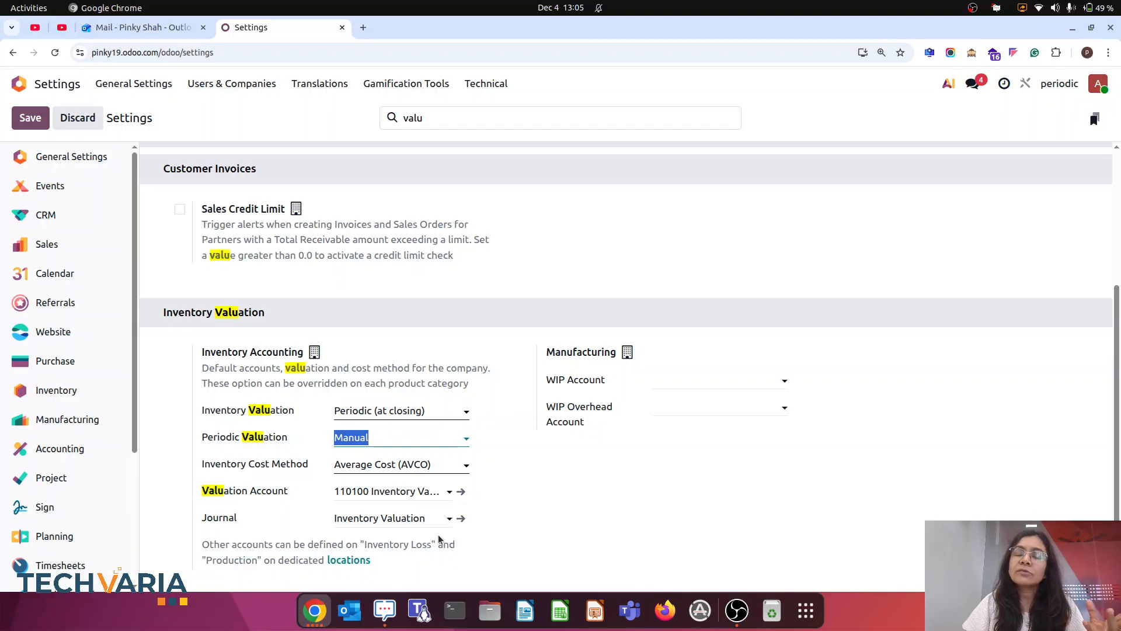
{"action": "left_click", "coordinate": [31, 121]}
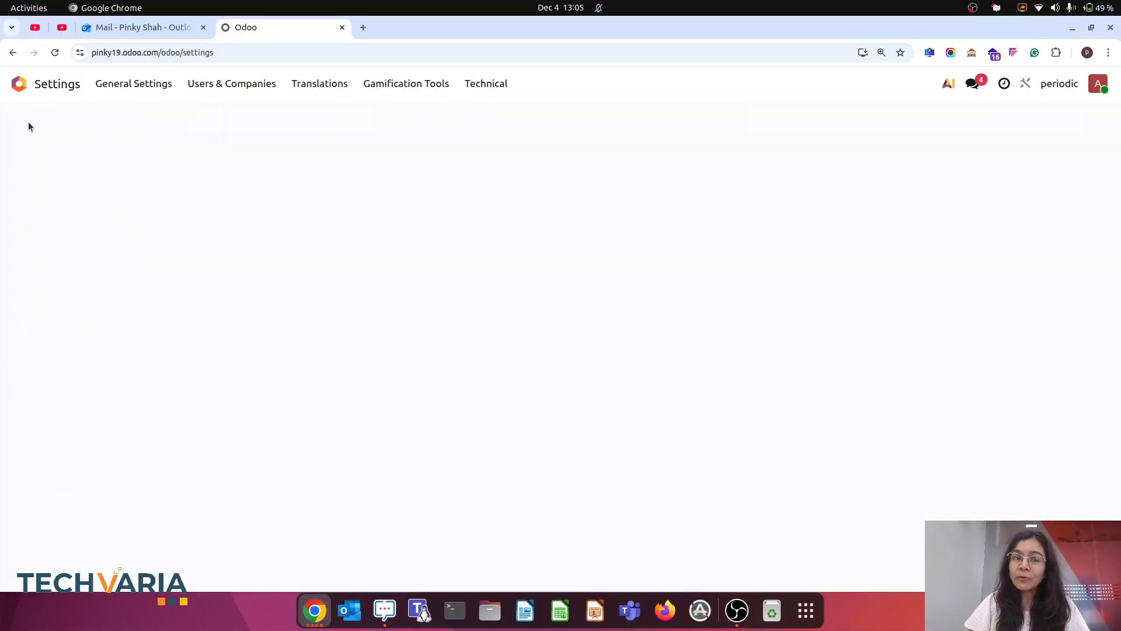
Step: Find the Accounting product categories and open the Goods category
{"action": "left_click", "coordinate": [19, 83]}
{"action": "type", "text": "pro"}
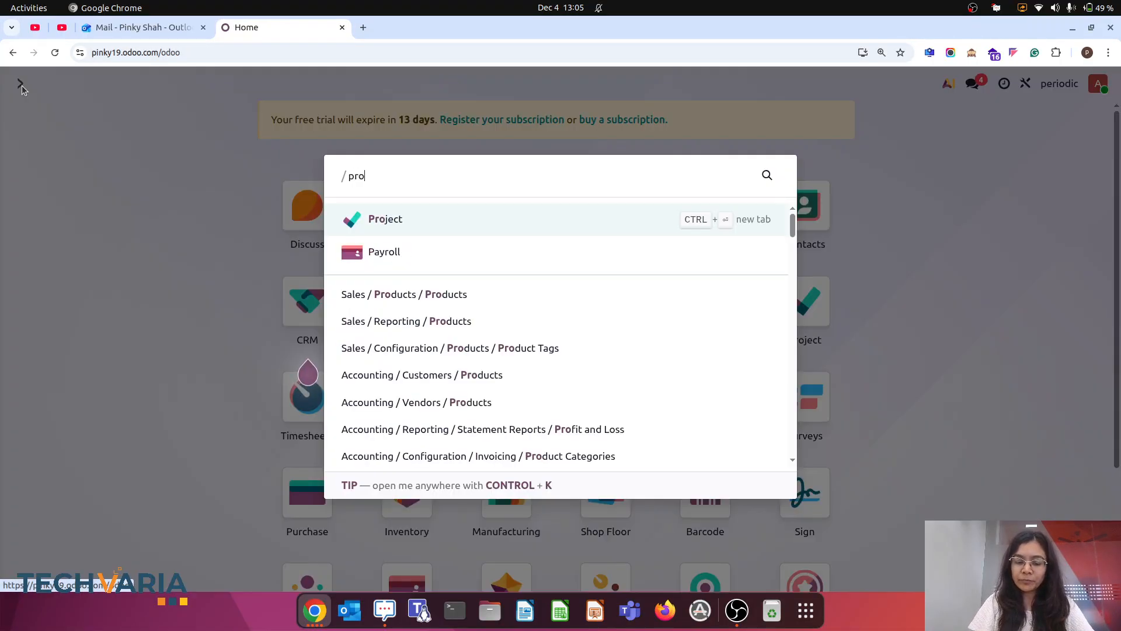
{"action": "type", "text": "d"}
{"action": "left_click", "coordinate": [538, 353]}
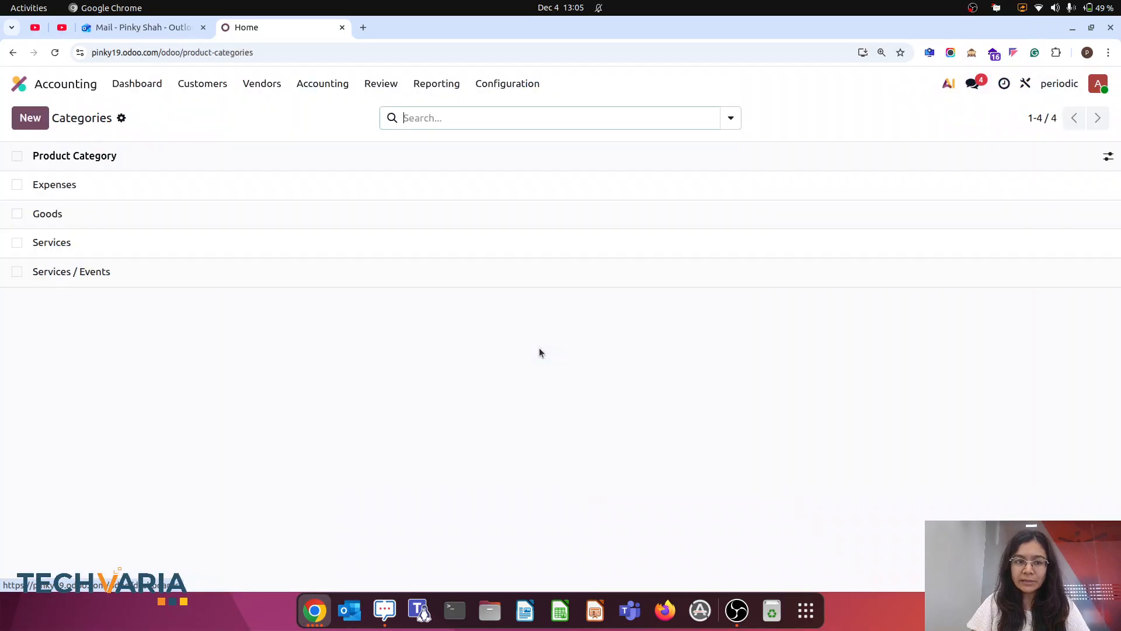
{"action": "left_click", "coordinate": [95, 214]}
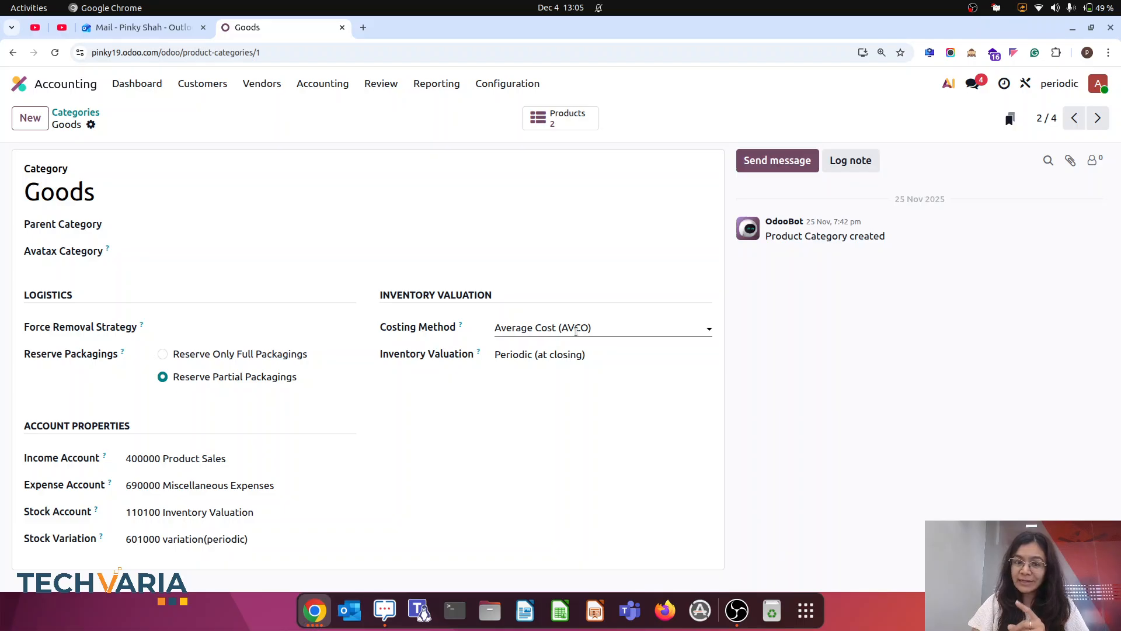
Step: Review the Goods category's inventory valuation, stock account and stock variation account, including the variation account's record, and return to the categories list
{"action": "left_click", "coordinate": [566, 355]}
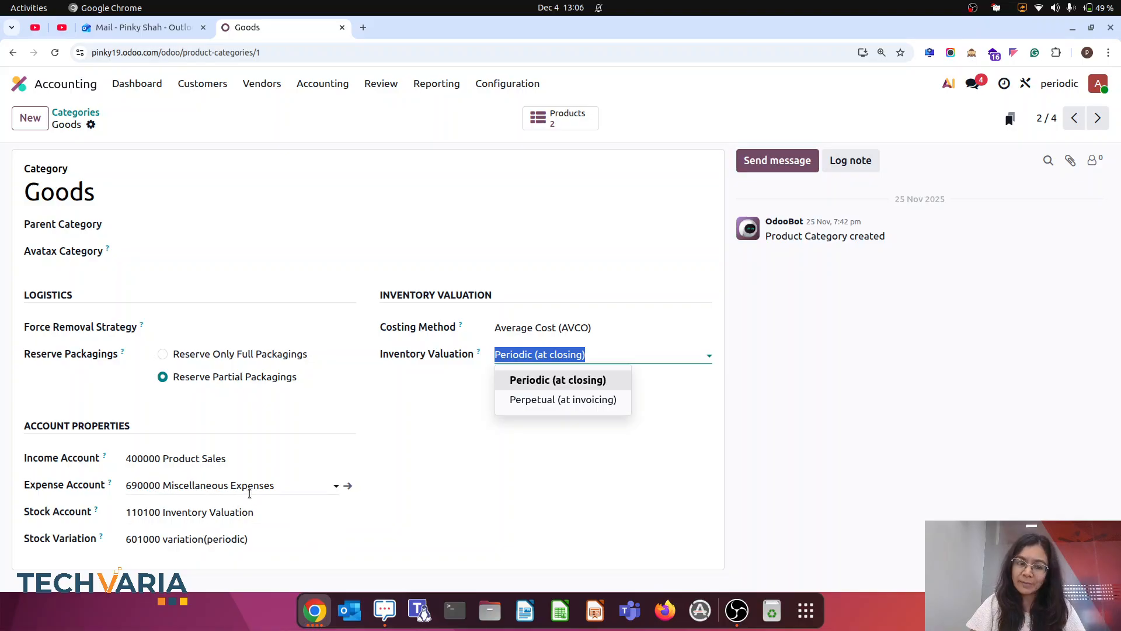
{"action": "left_click", "coordinate": [263, 513]}
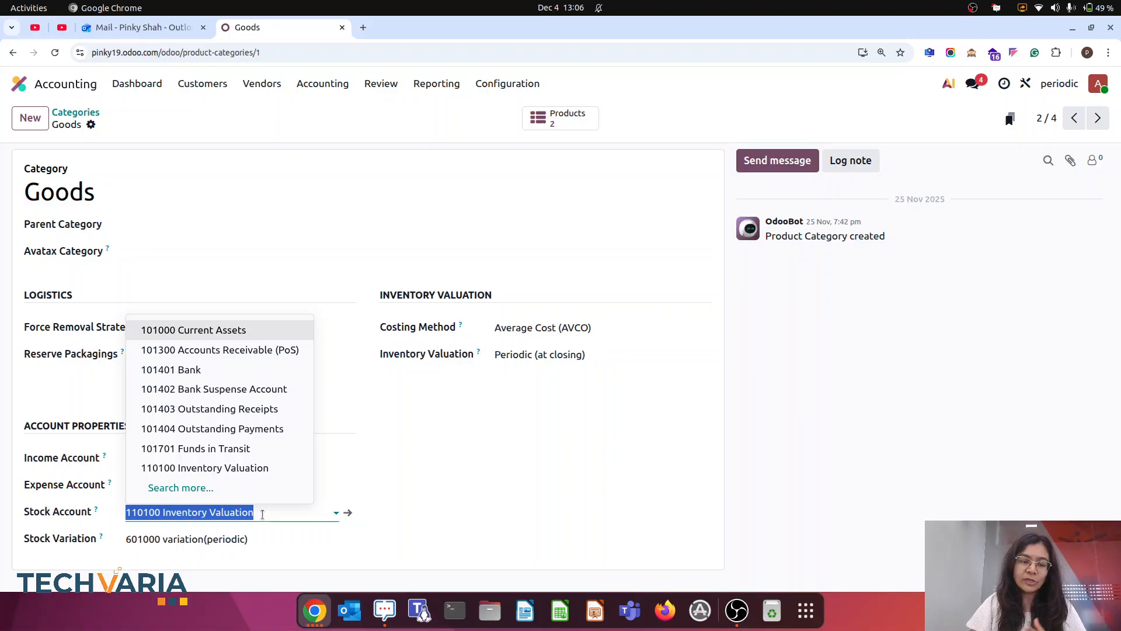
{"action": "left_click", "coordinate": [273, 541]}
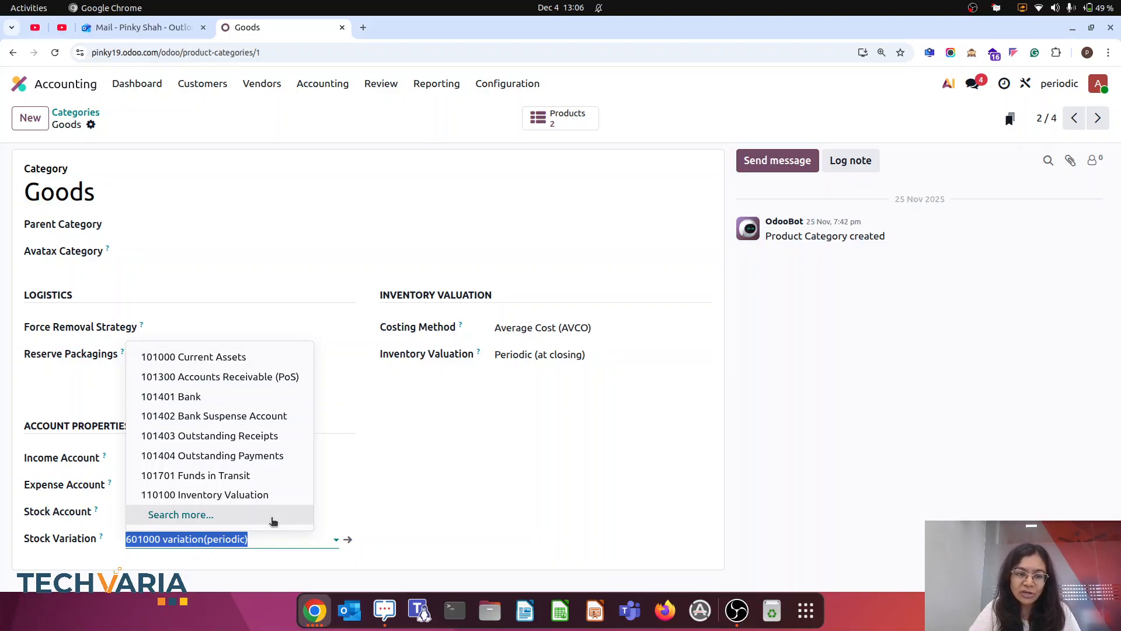
{"action": "left_click", "coordinate": [348, 540]}
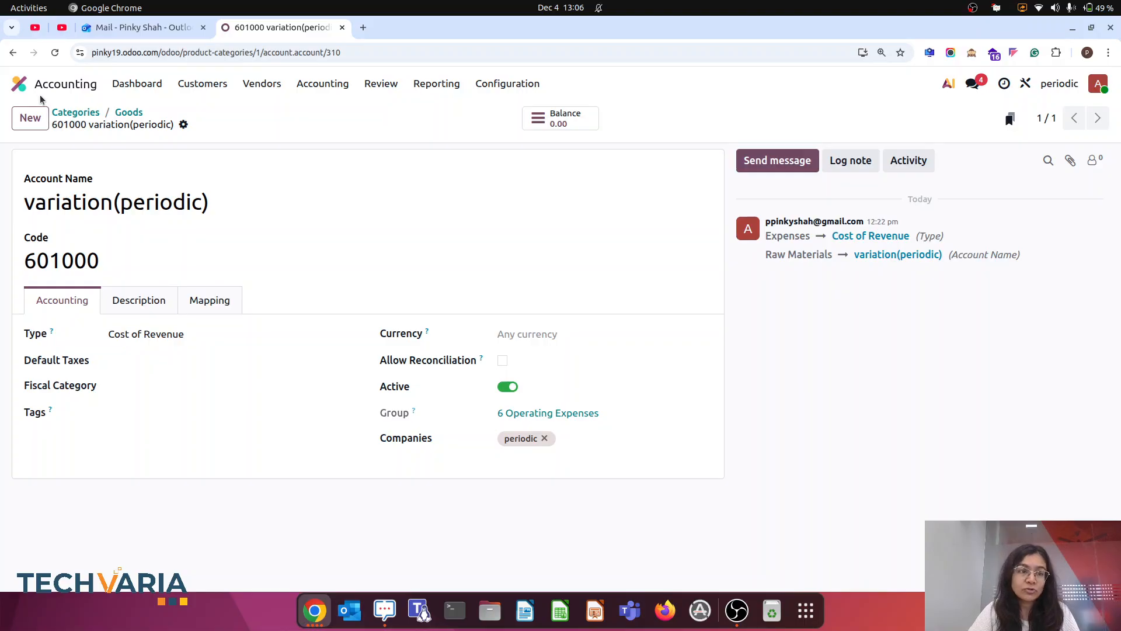
{"action": "left_click", "coordinate": [64, 113]}
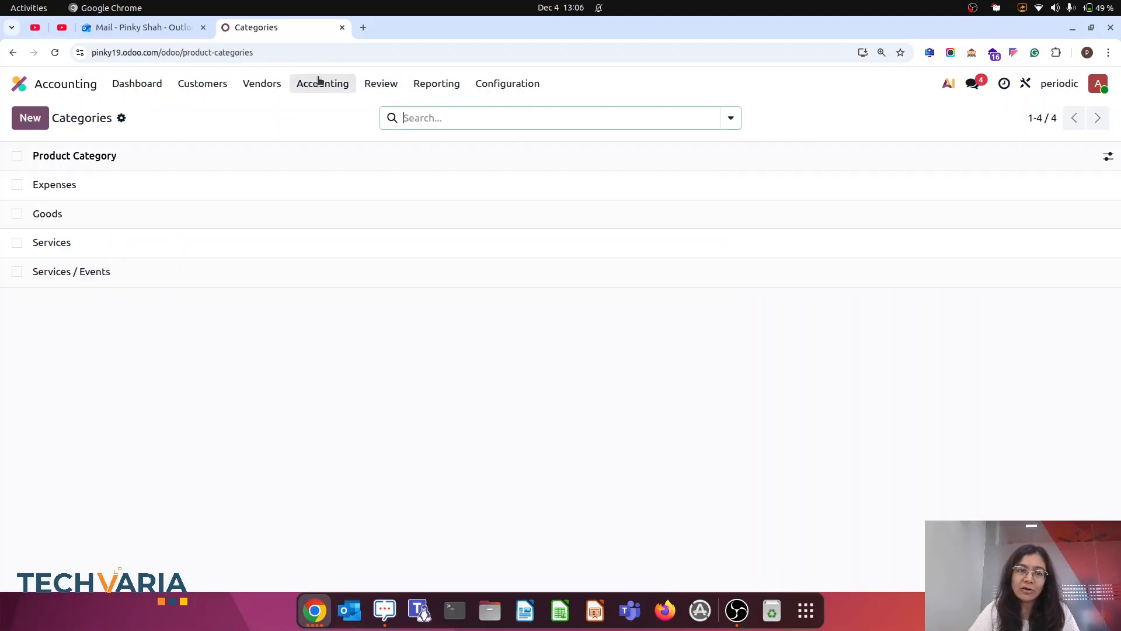
Step: Duplicate the product categories browser tab and open the Inventory Valuation report in the copy
{"action": "right_click", "coordinate": [303, 28]}
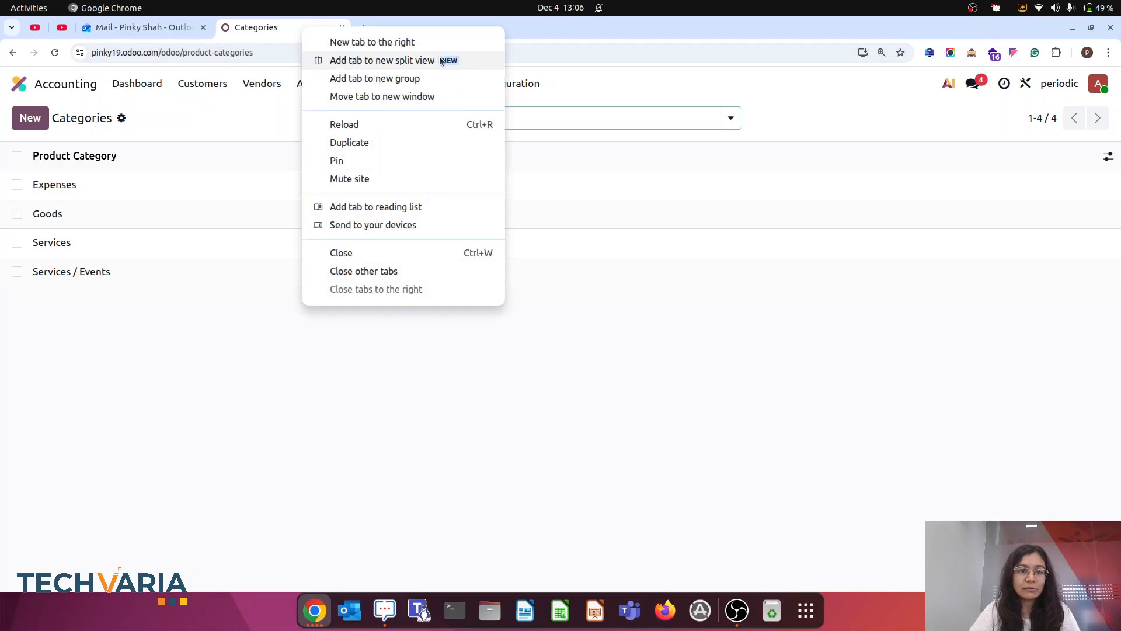
{"action": "left_click", "coordinate": [358, 142]}
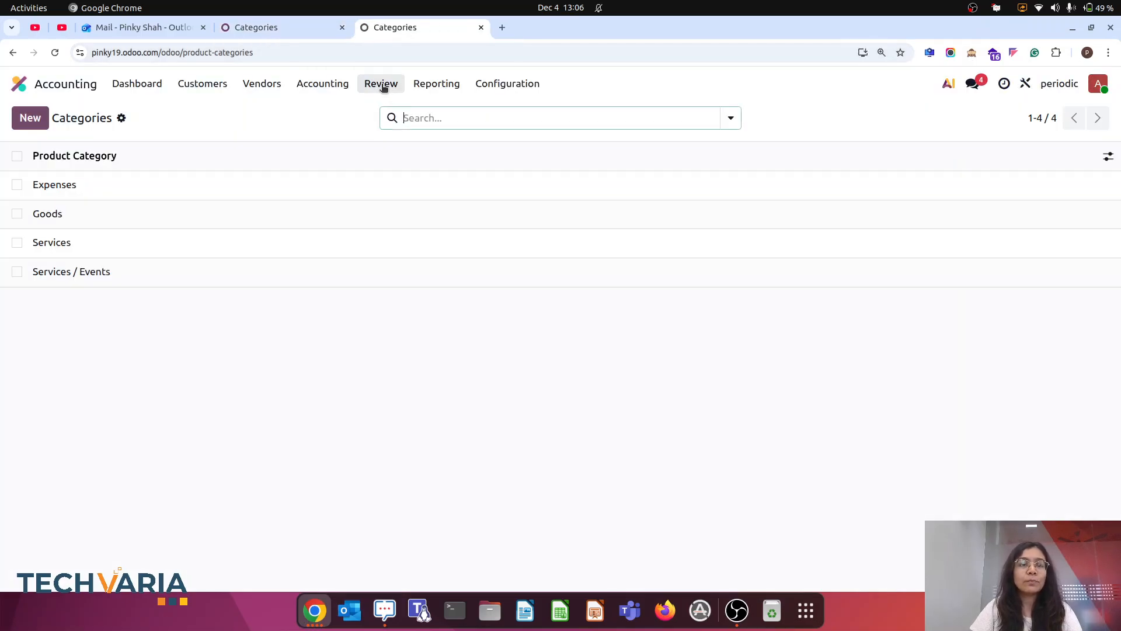
{"action": "left_click", "coordinate": [381, 83]}
{"action": "left_click", "coordinate": [432, 260]}
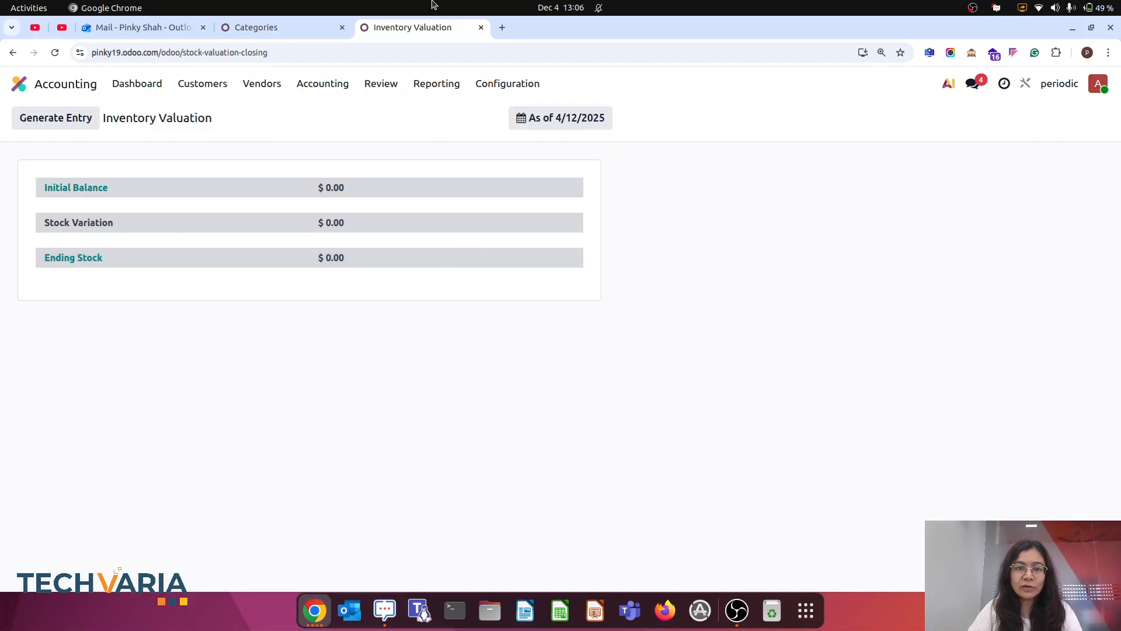
Step: Duplicate the Inventory Valuation browser tab and open the Balance Sheet report in the copy
{"action": "right_click", "coordinate": [439, 27]}
{"action": "left_click", "coordinate": [503, 139]}
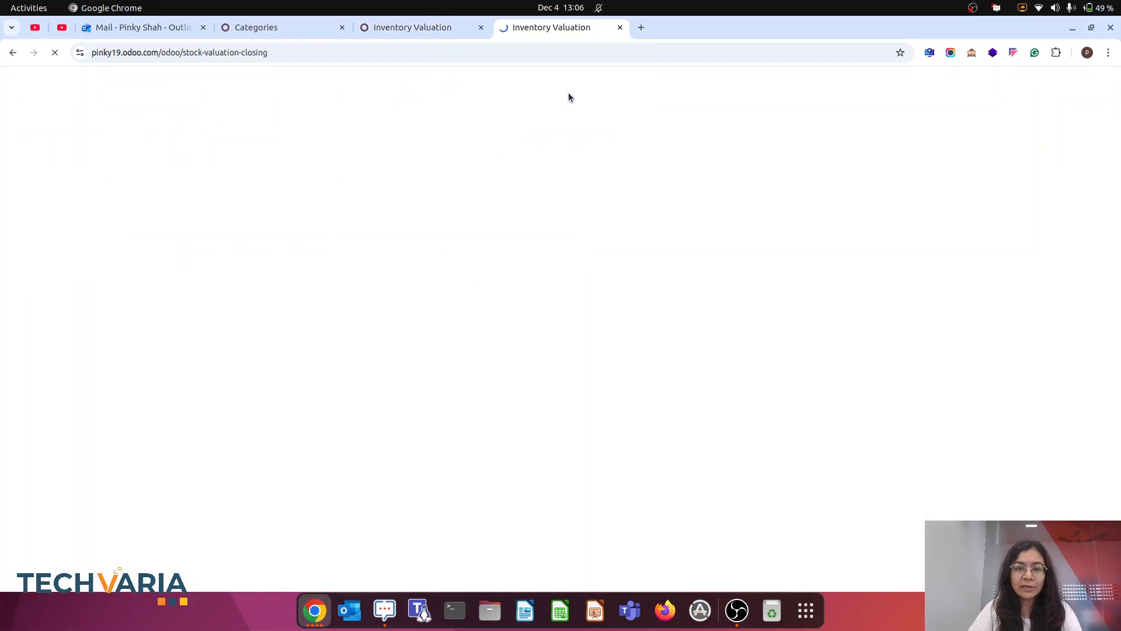
{"action": "left_click", "coordinate": [441, 86]}
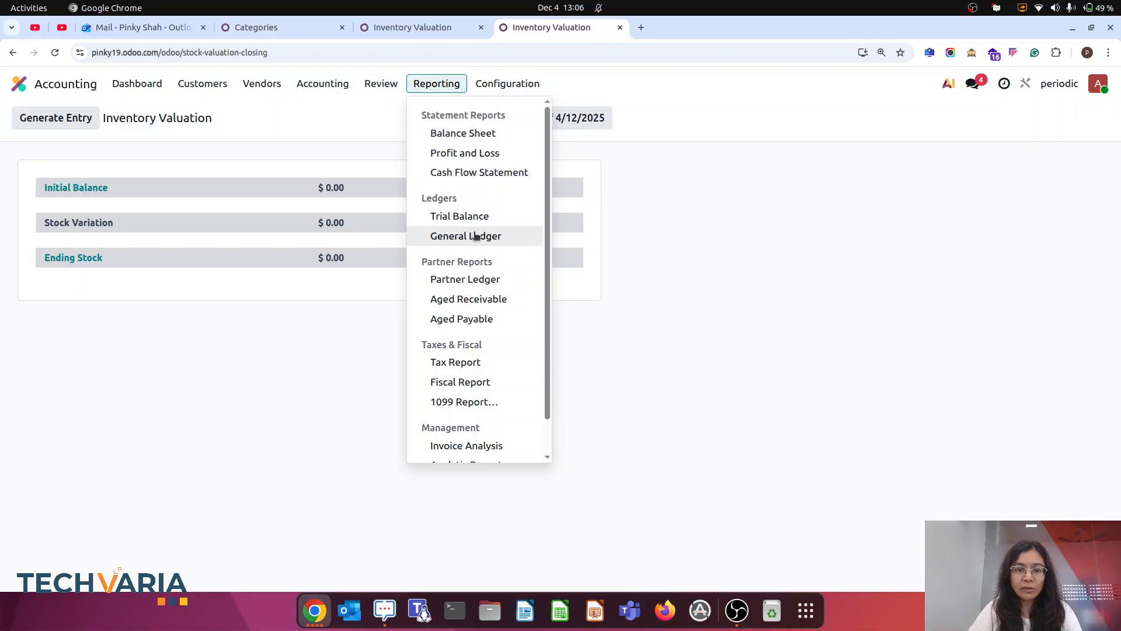
{"action": "left_click", "coordinate": [463, 134]}
Step: Duplicate the Balance Sheet browser tab and open the Profit and Loss report in the copy
{"action": "right_click", "coordinate": [567, 28]}
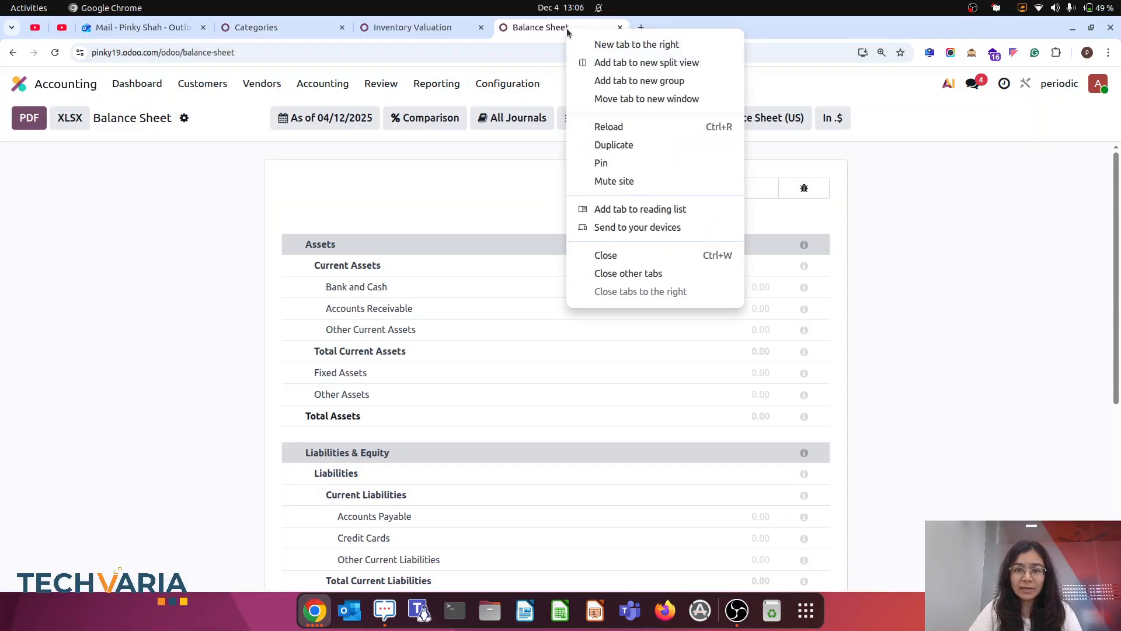
{"action": "left_click", "coordinate": [621, 144]}
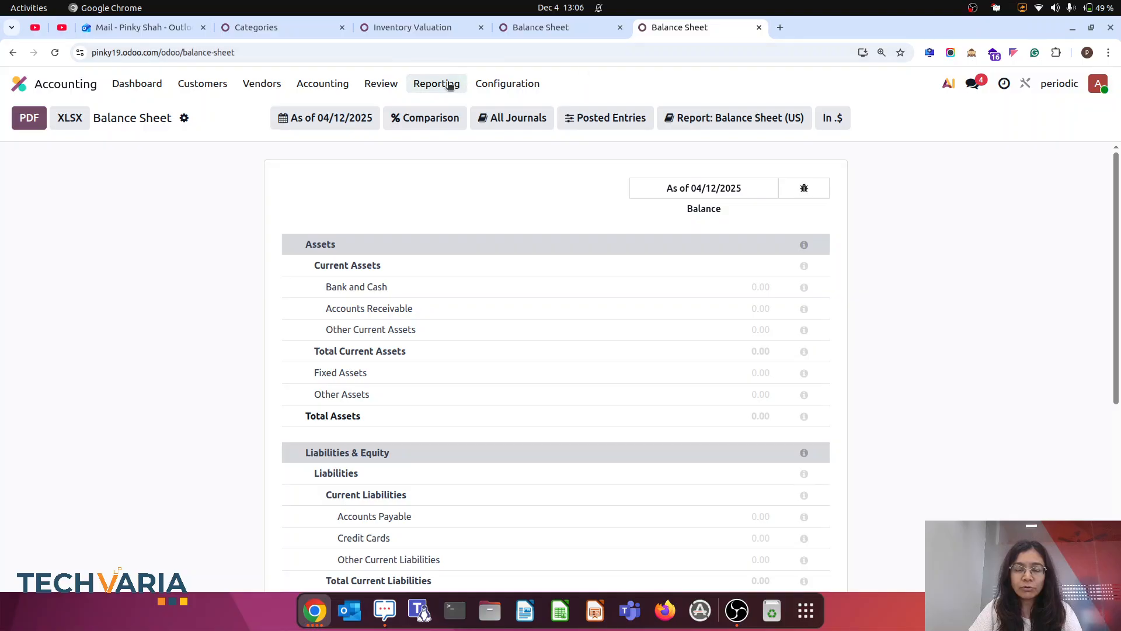
{"action": "left_click", "coordinate": [447, 84]}
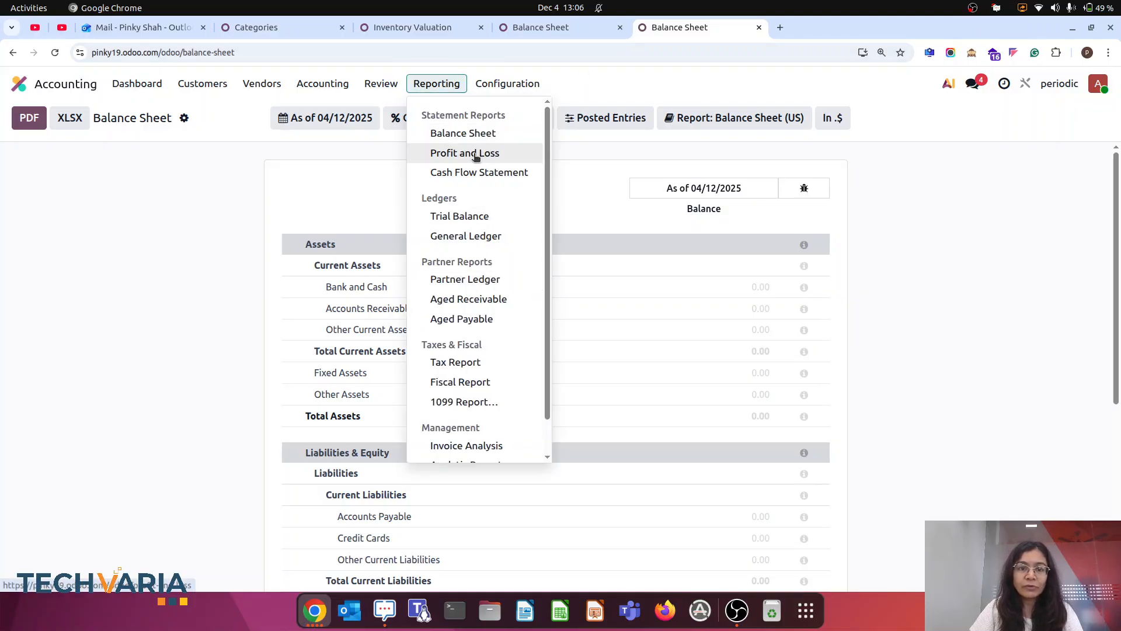
{"action": "left_click", "coordinate": [471, 153]}
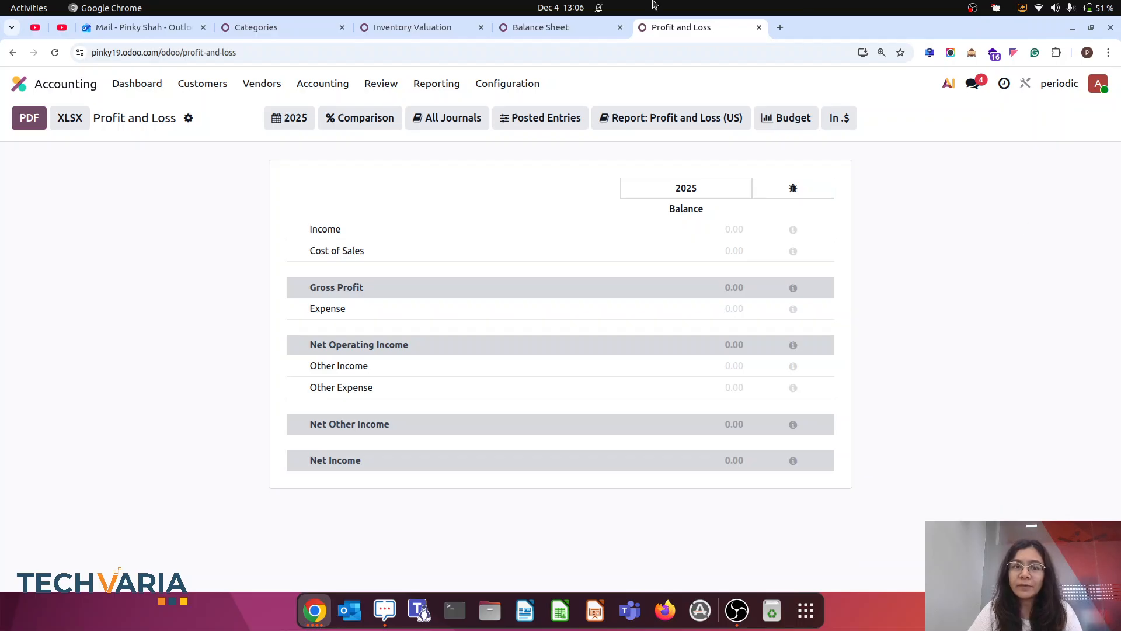
Step: In the browser tab showing the product categories, switch to the Sales products and open the Goods product to check its details
{"action": "left_click", "coordinate": [282, 30]}
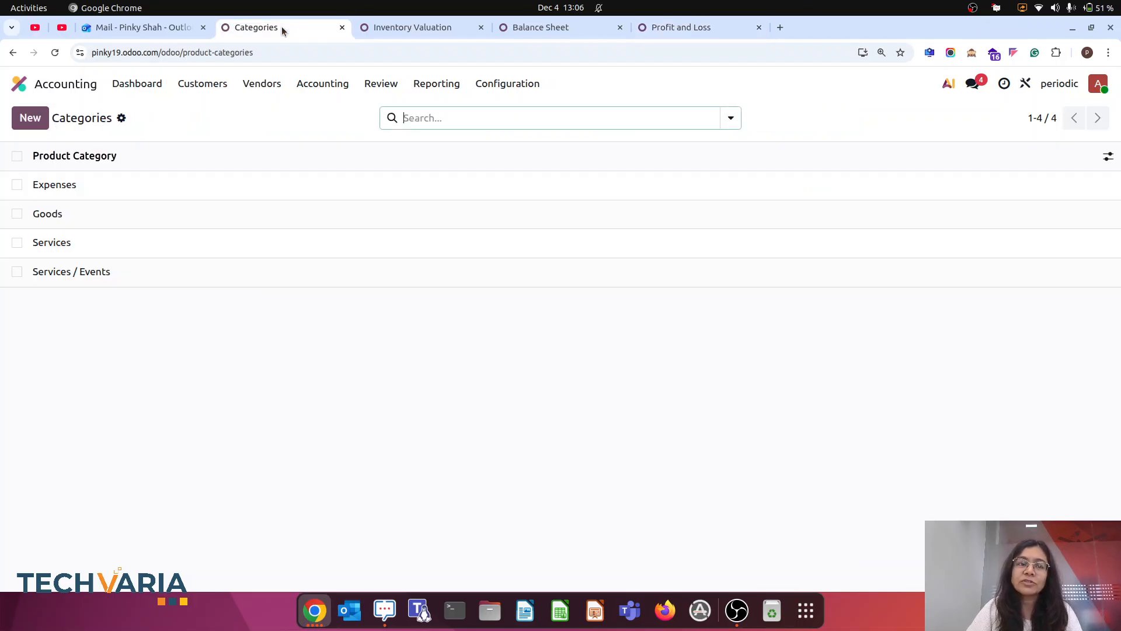
{"action": "left_click", "coordinate": [27, 89]}
{"action": "type", "text": "pu"}
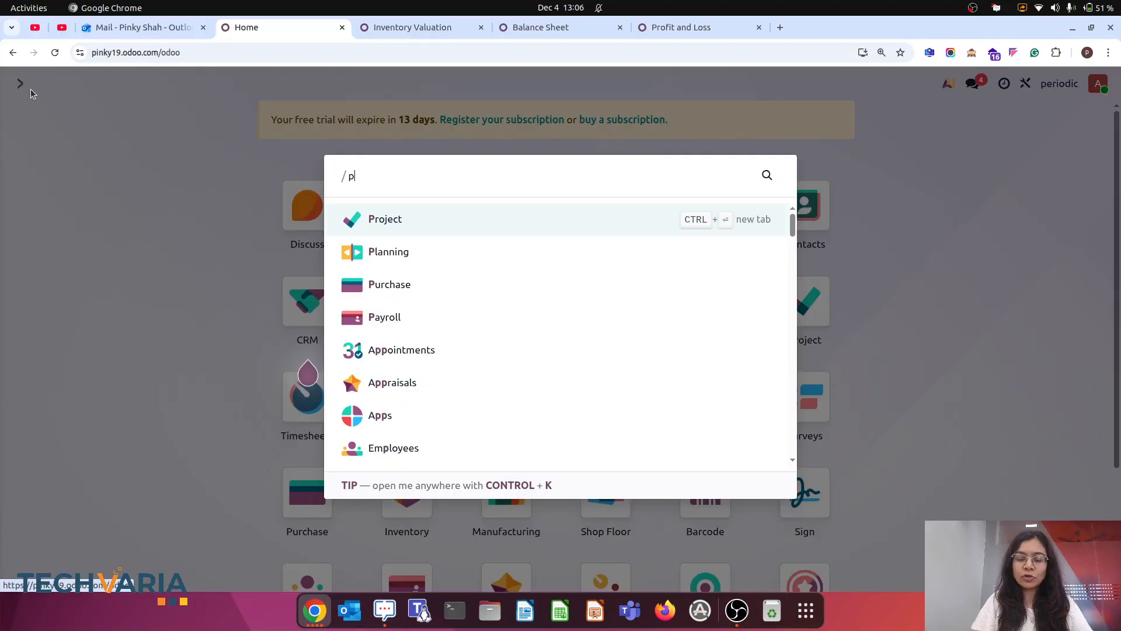
{"action": "key", "text": "BackSpace"}
{"action": "key", "text": "BackSpace"}
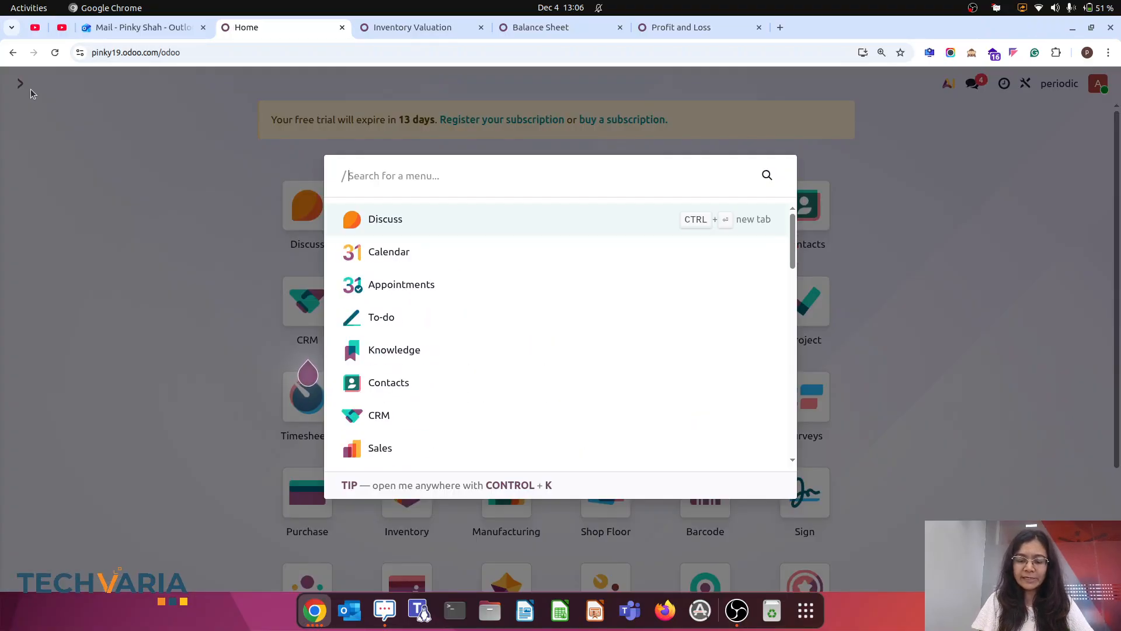
{"action": "type", "text": "prod"}
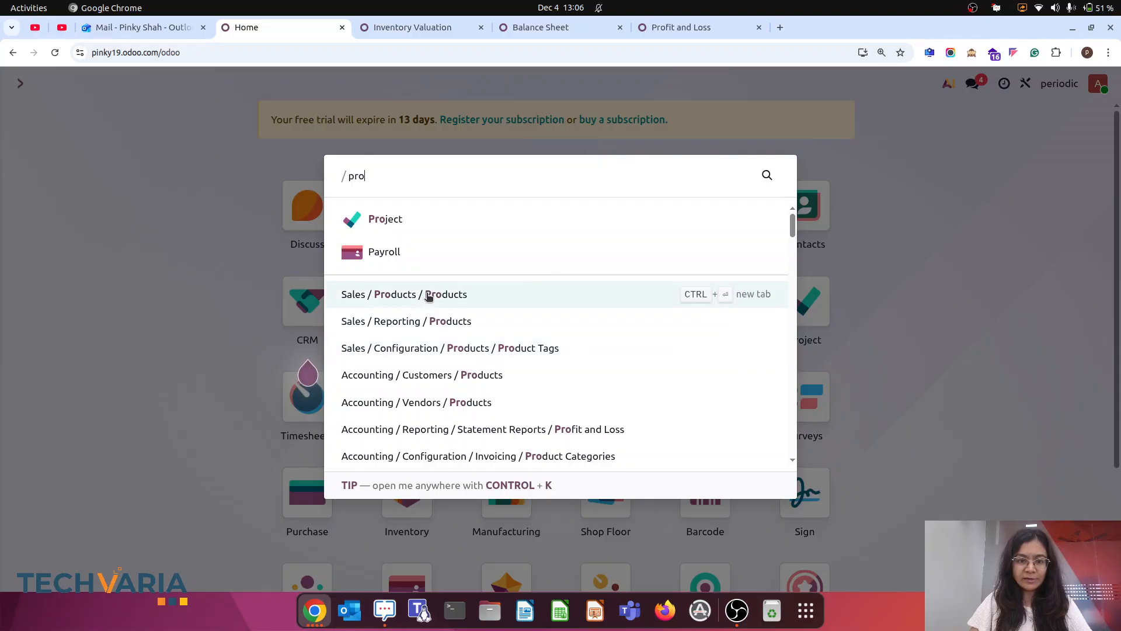
{"action": "left_click", "coordinate": [428, 295]}
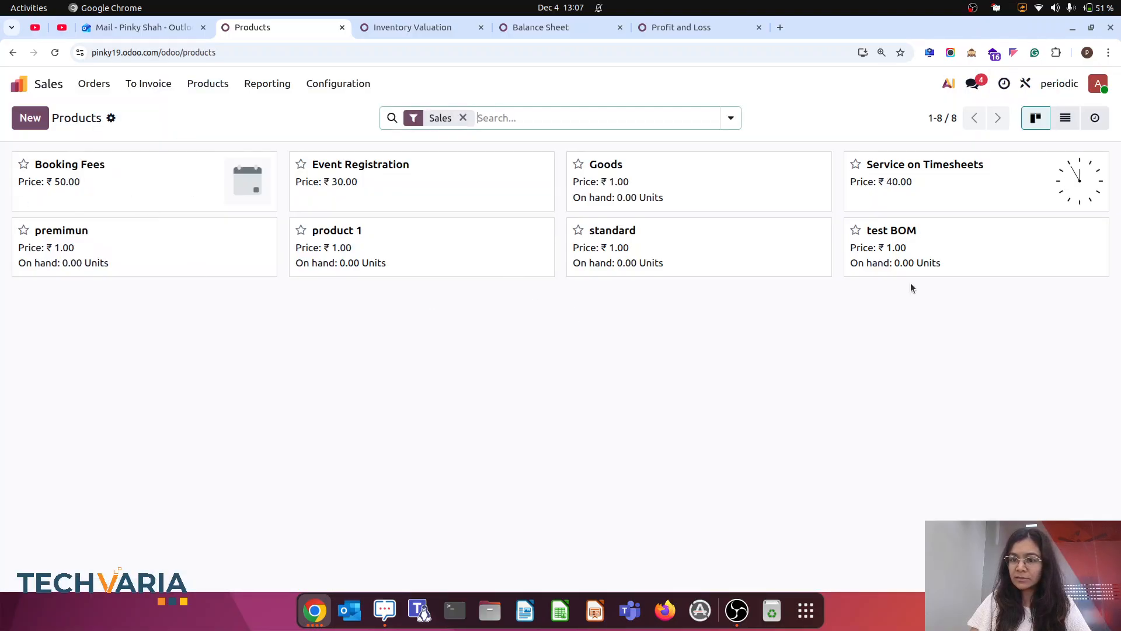
{"action": "left_click", "coordinate": [721, 188]}
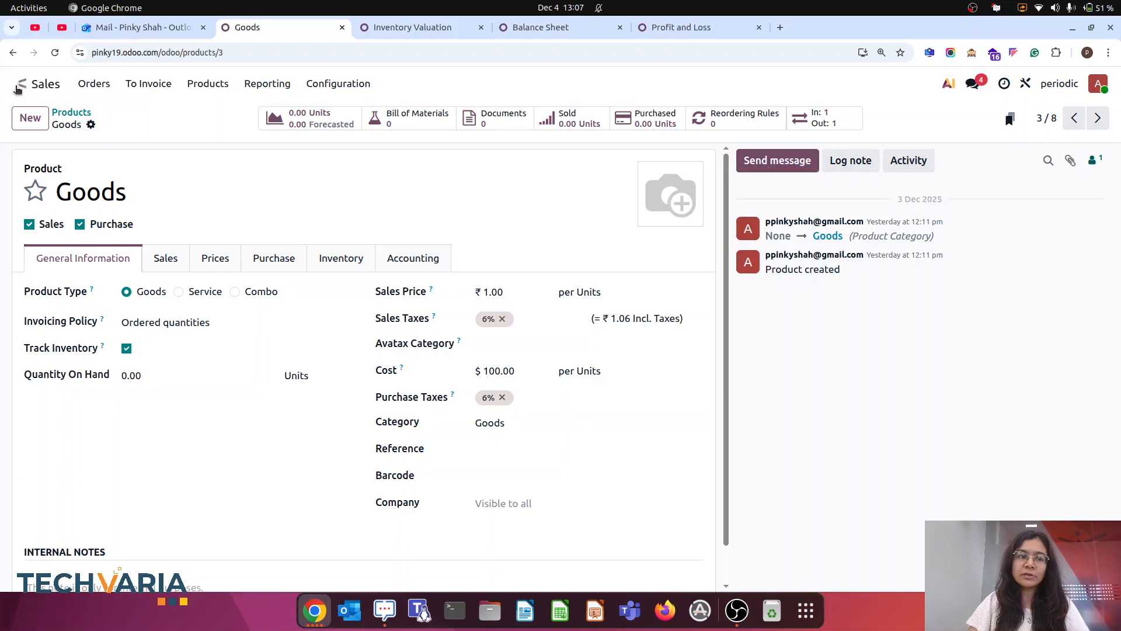
Step: Open the purchase orders list in the Purchase app and start a new order for vendor1
{"action": "left_click", "coordinate": [18, 85]}
{"action": "type", "text": "pur"}
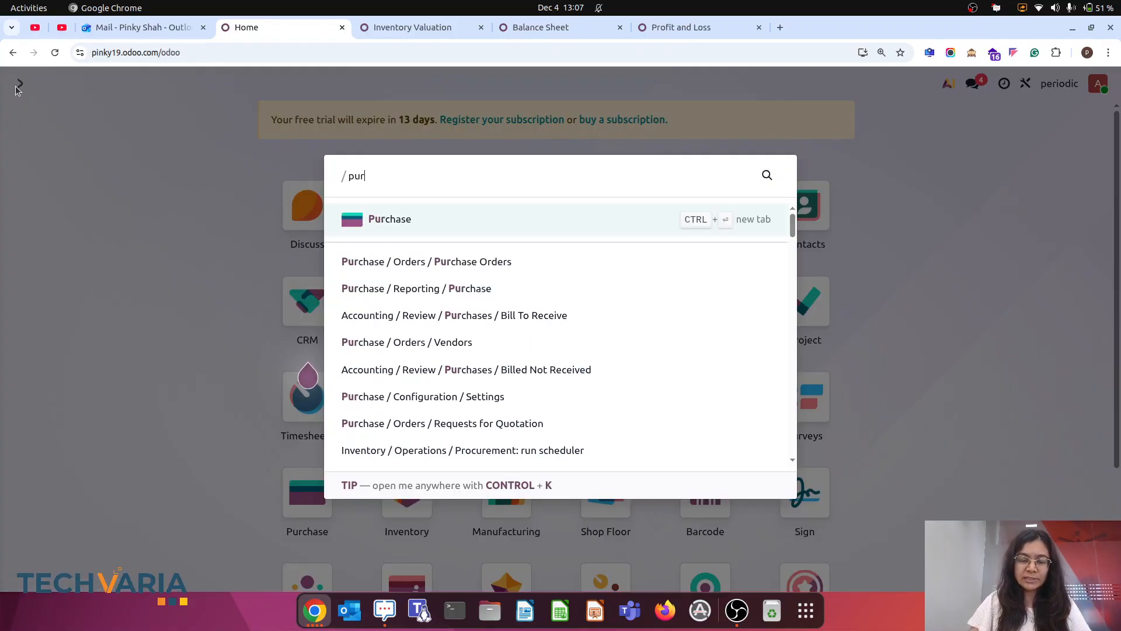
{"action": "left_click", "coordinate": [493, 257]}
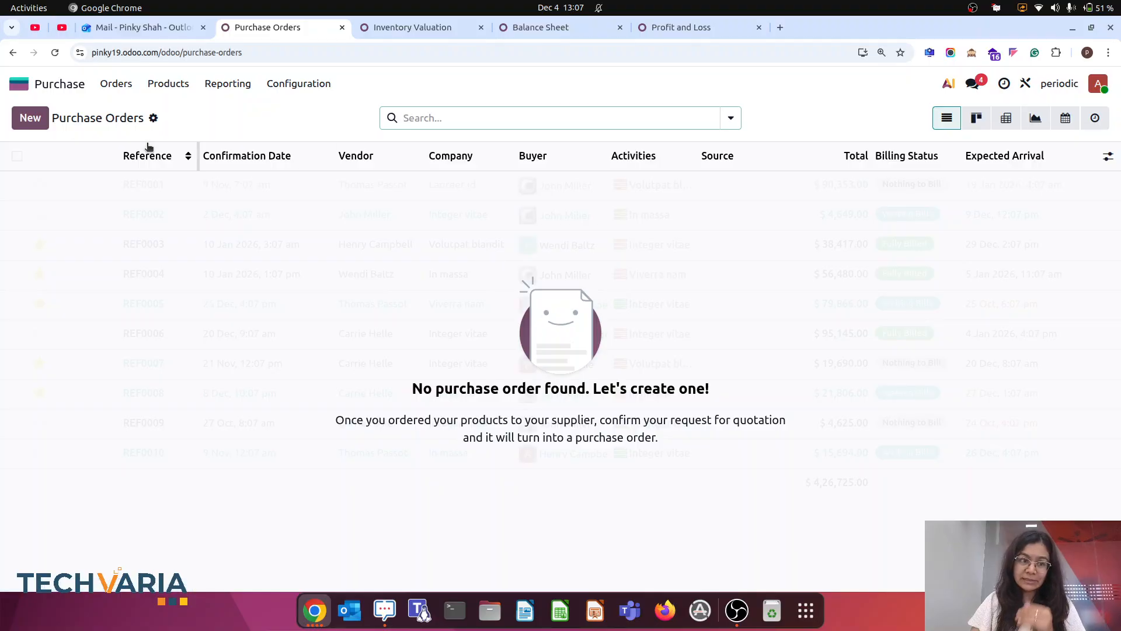
{"action": "left_click", "coordinate": [27, 118]}
{"action": "left_click", "coordinate": [159, 260]}
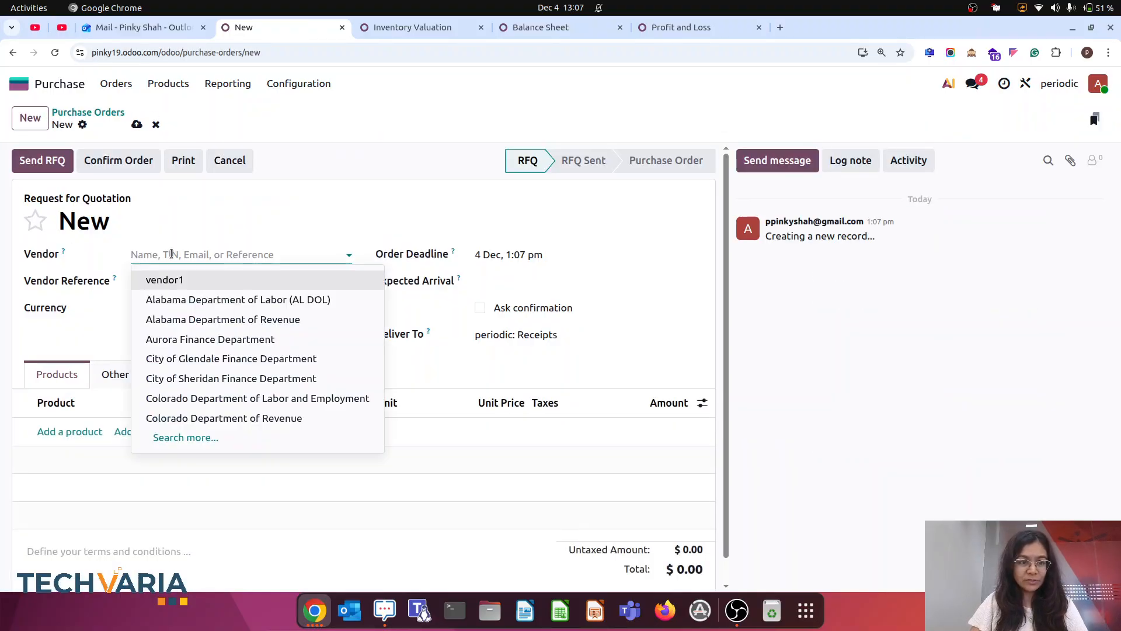
{"action": "left_click", "coordinate": [165, 280]}
Step: Add the Goods product to the purchase order with quantity 2 and remove its 6% tax
{"action": "left_click", "coordinate": [31, 434]}
{"action": "type", "text": "good"}
{"action": "left_click", "coordinate": [70, 474]}
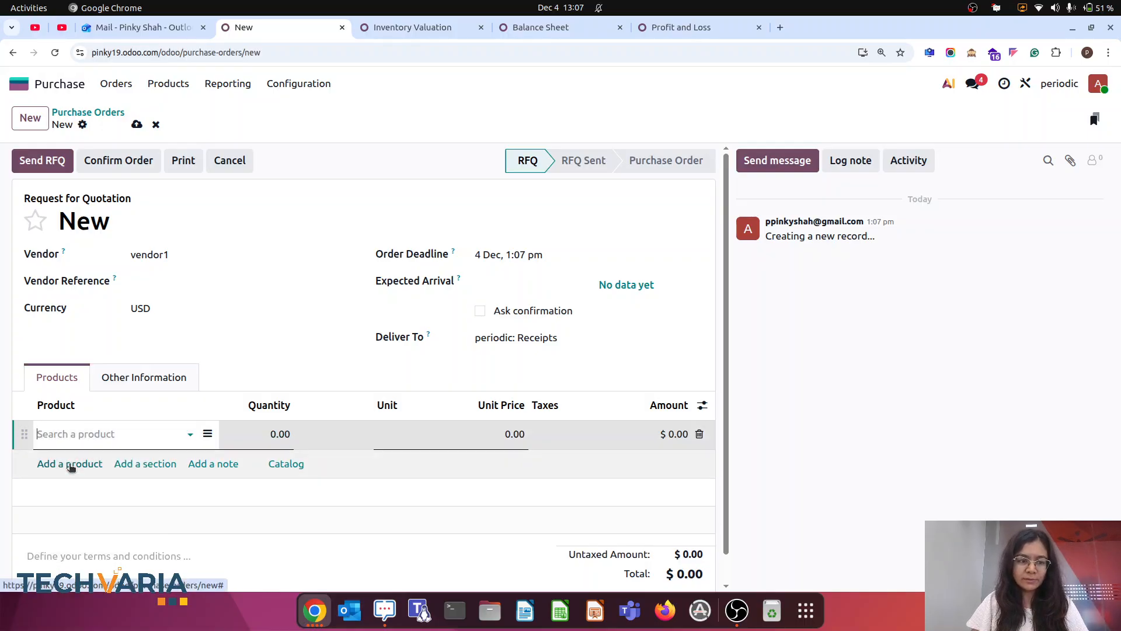
{"action": "left_click", "coordinate": [69, 431]}
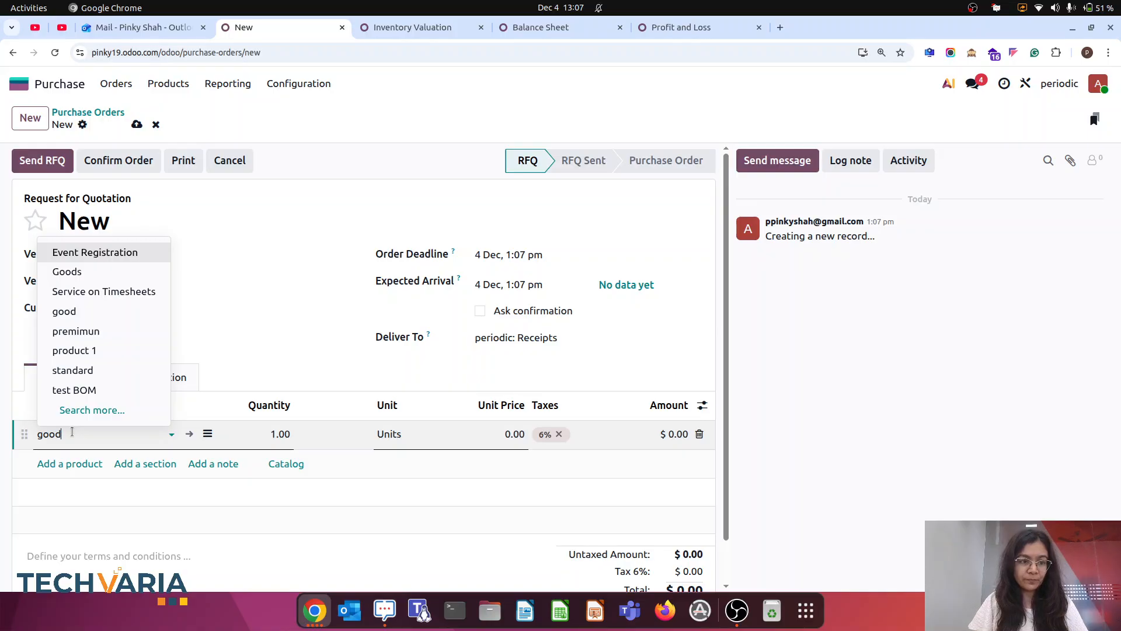
{"action": "left_click", "coordinate": [67, 272]}
{"action": "left_click", "coordinate": [259, 433]}
{"action": "type", "text": "2"}
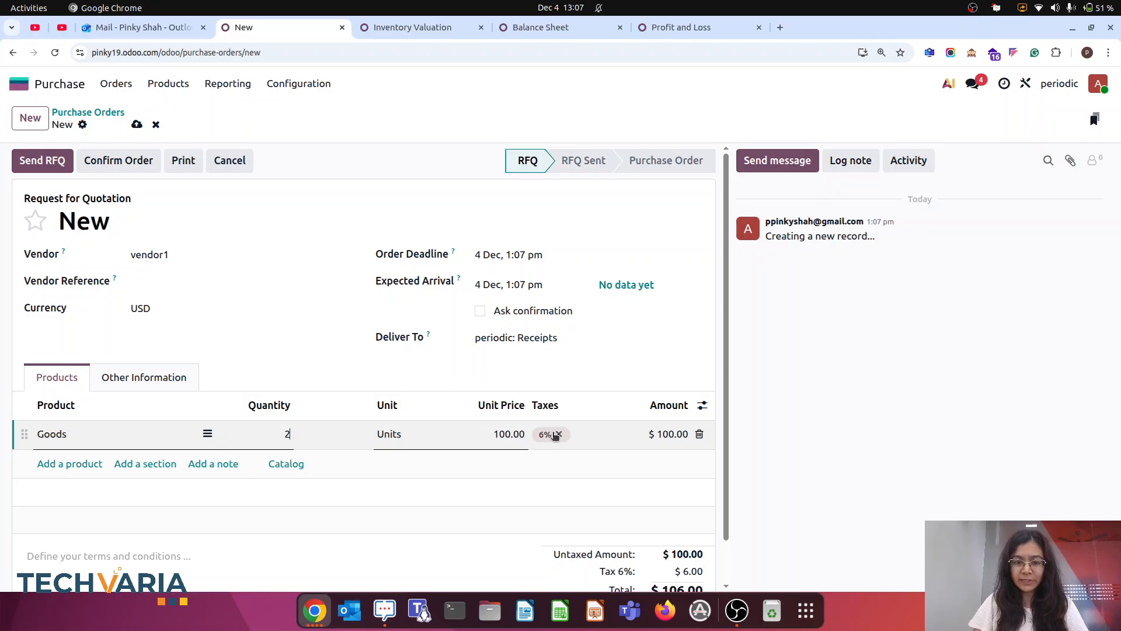
{"action": "left_click", "coordinate": [558, 433]}
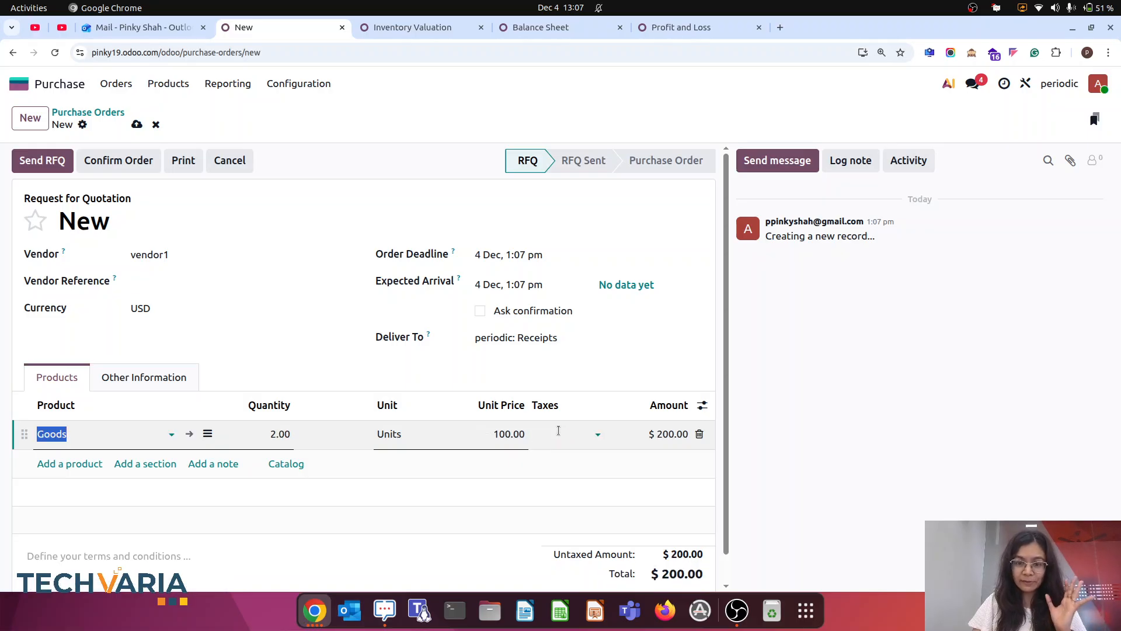
Step: Confirm the purchase order, then receive the goods and validate the receipt
{"action": "left_click", "coordinate": [118, 164]}
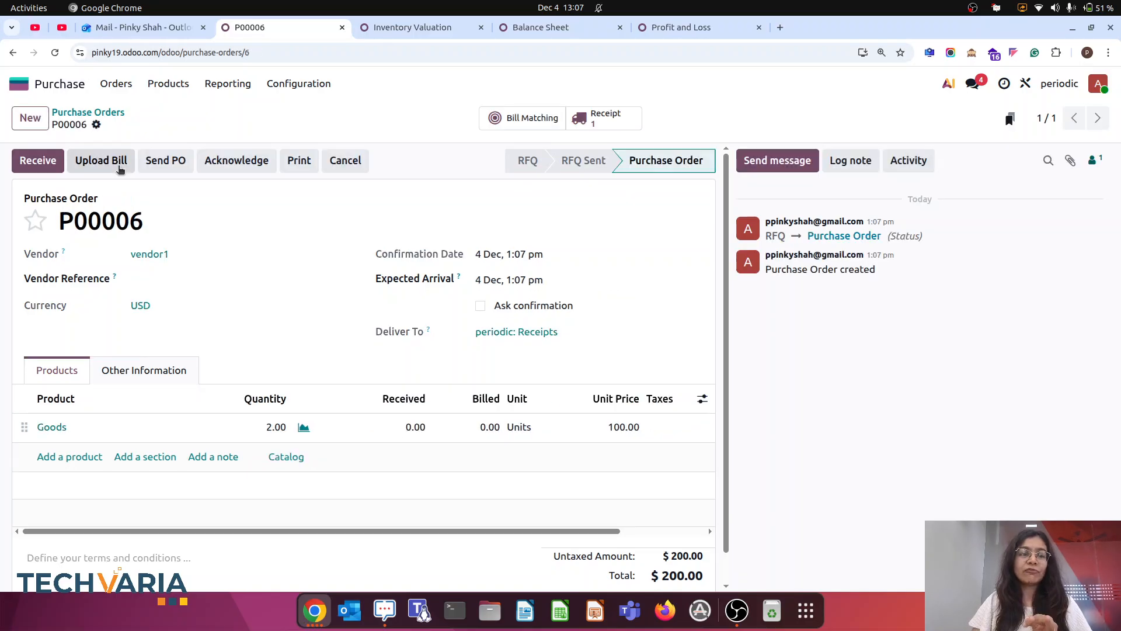
{"action": "left_click", "coordinate": [41, 163]}
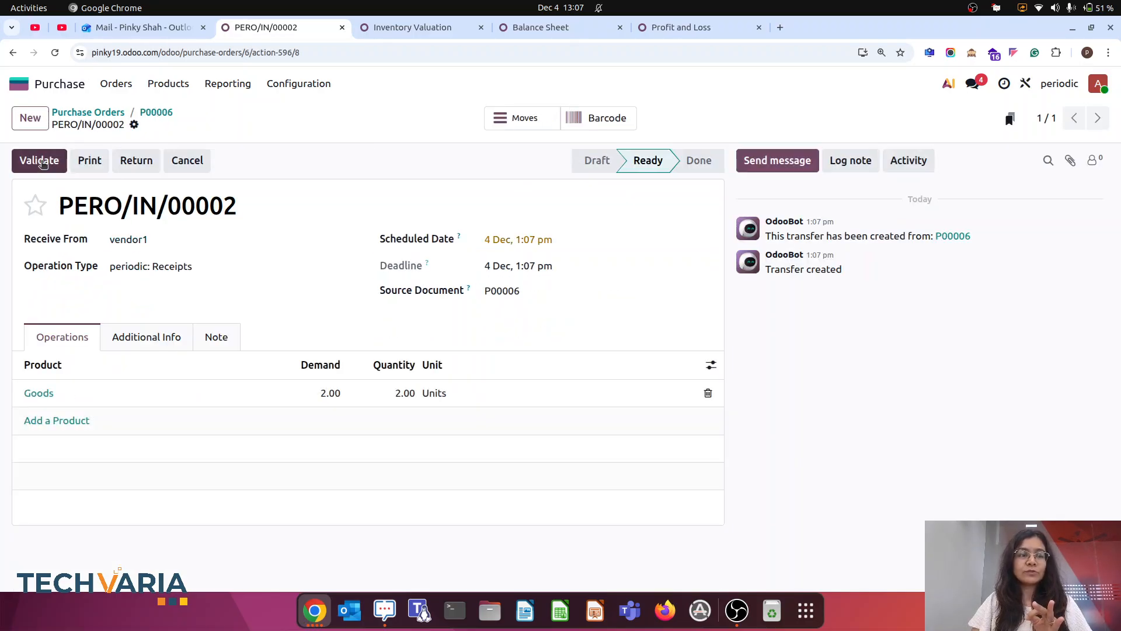
{"action": "left_click", "coordinate": [41, 161]}
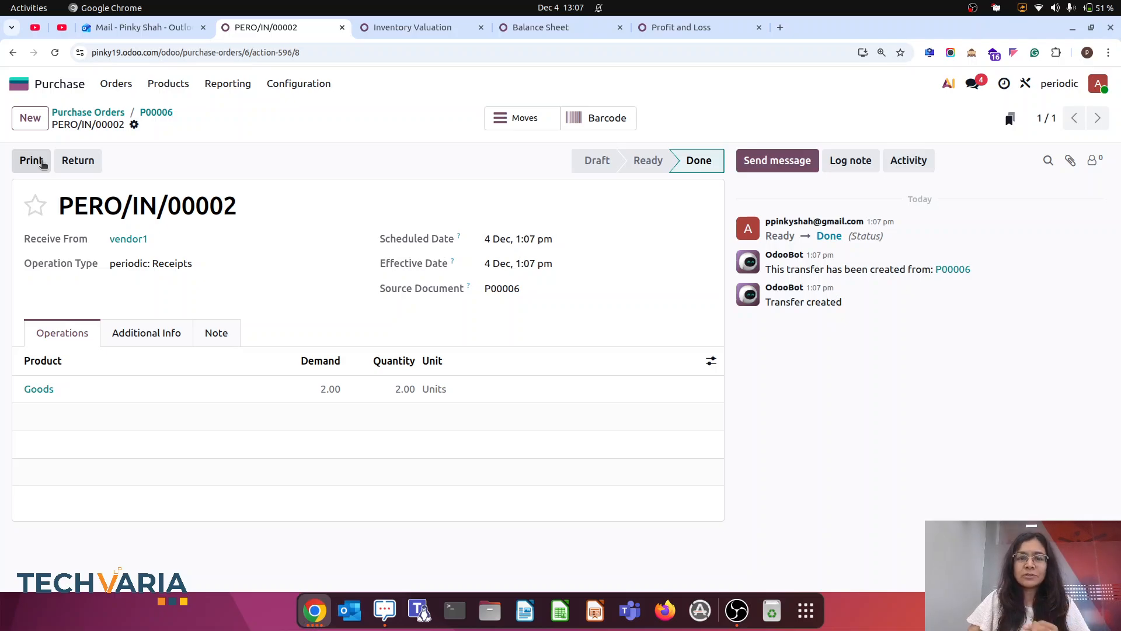
Step: Refresh the Balance Sheet, look at the Profit and Loss, and refresh the Inventory Valuation report to check the receipt's effect
{"action": "left_click", "coordinate": [529, 28]}
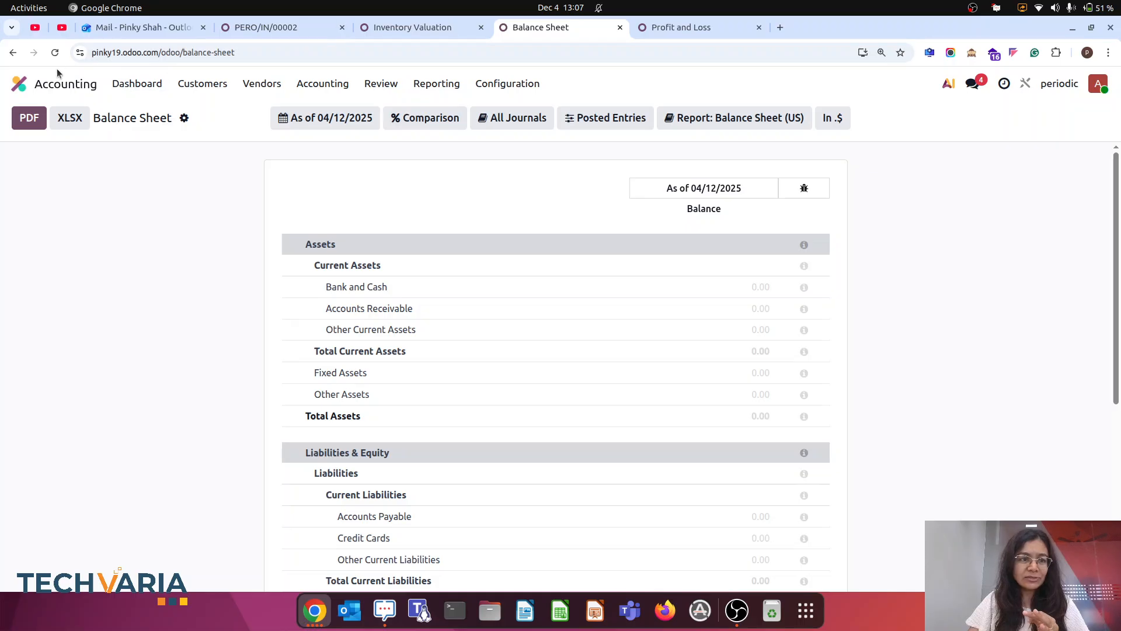
{"action": "left_click", "coordinate": [55, 52]}
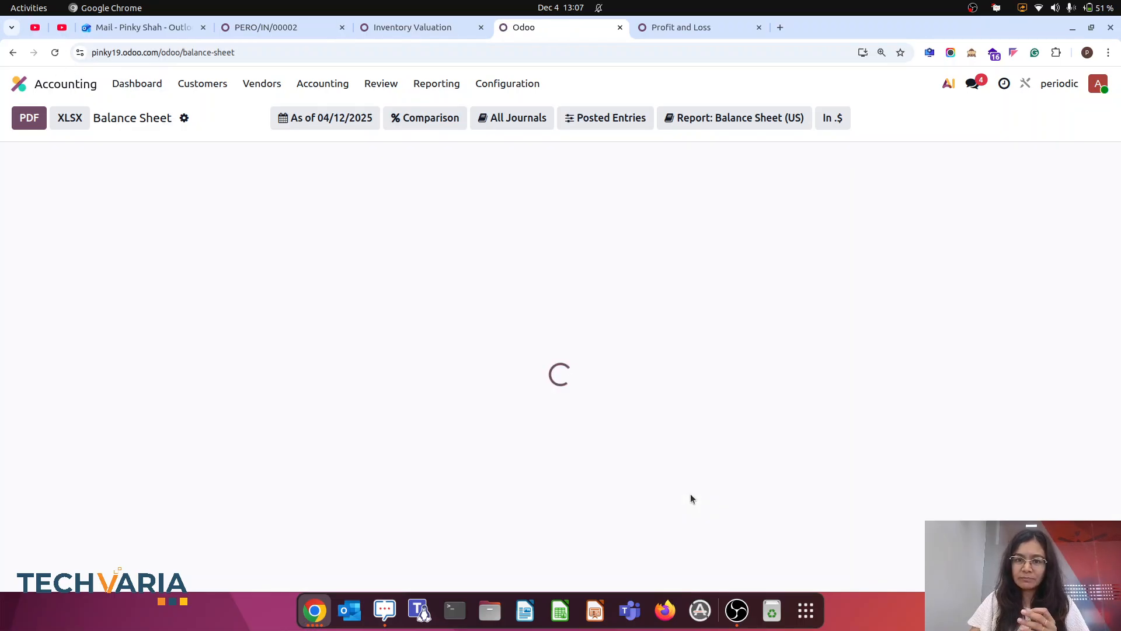
{"action": "scroll", "coordinate": [691, 490], "scroll_direction": "down", "scroll_amount": 1}
{"action": "left_click", "coordinate": [692, 29]}
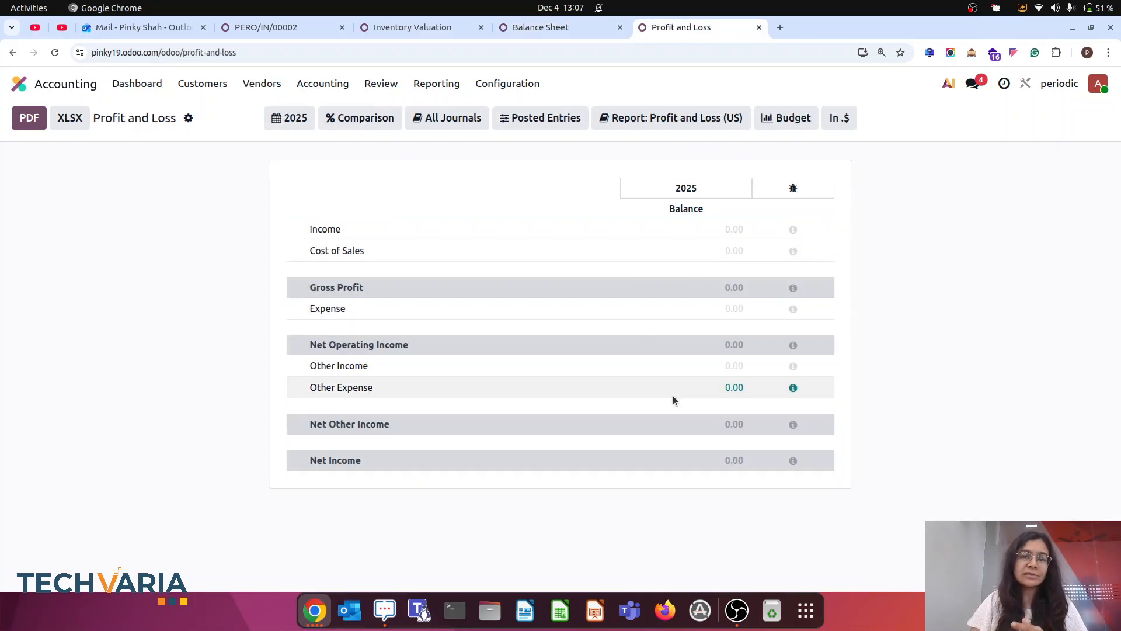
{"action": "left_click", "coordinate": [410, 28]}
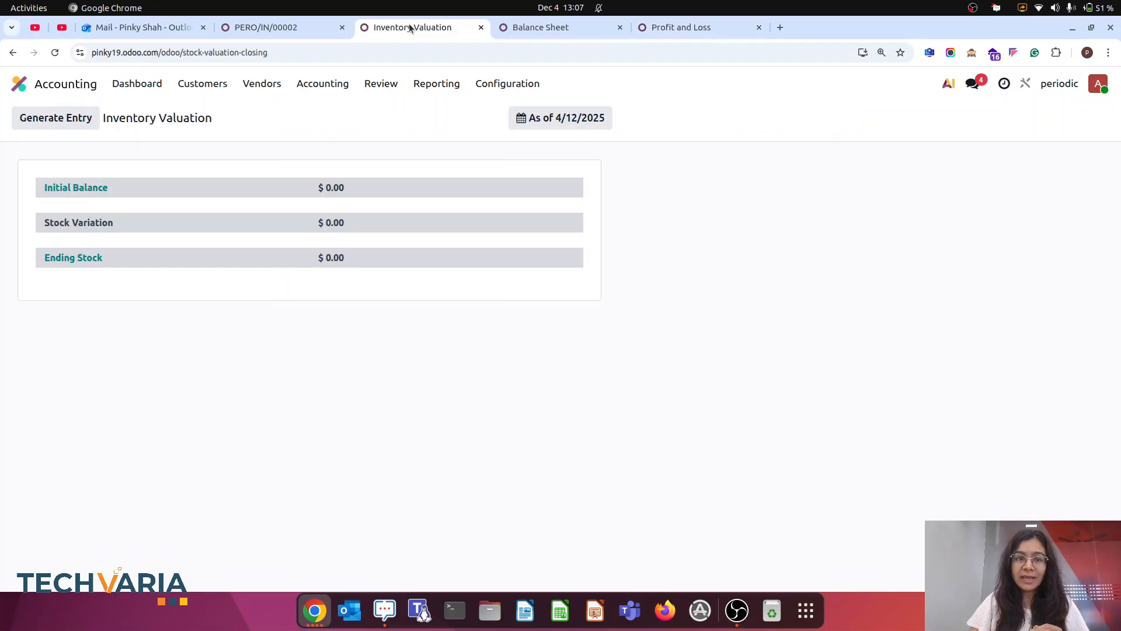
{"action": "left_click", "coordinate": [278, 50]}
{"action": "key", "text": "Return"}
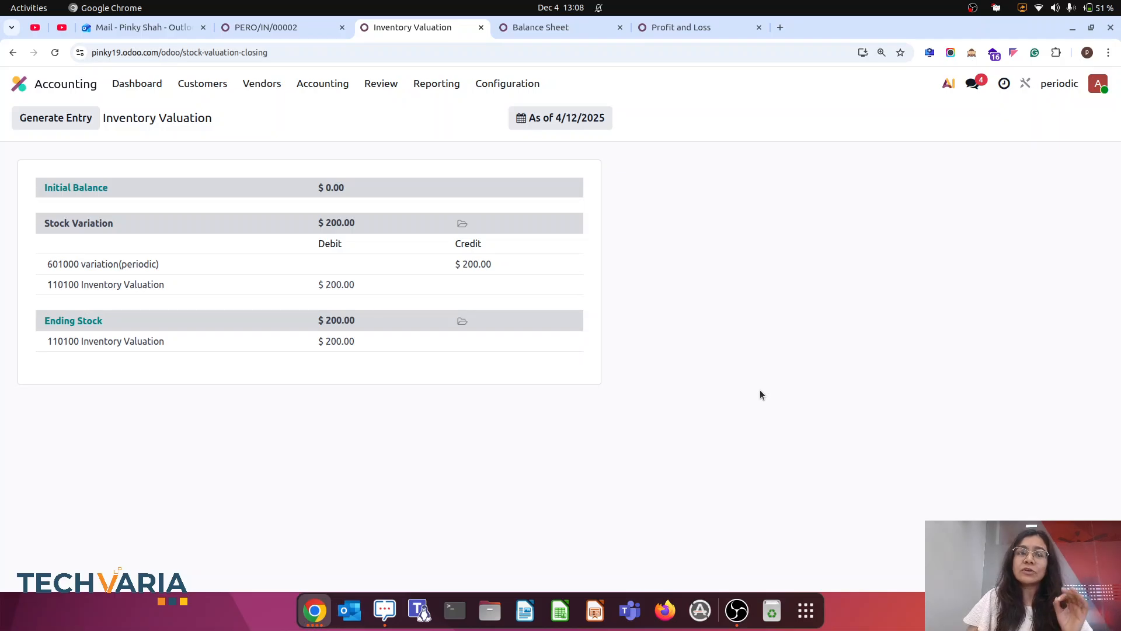
Step: Return to the purchase orders list in the receipt's browser tab and create a vendor bill for the Goods order
{"action": "left_click", "coordinate": [290, 31]}
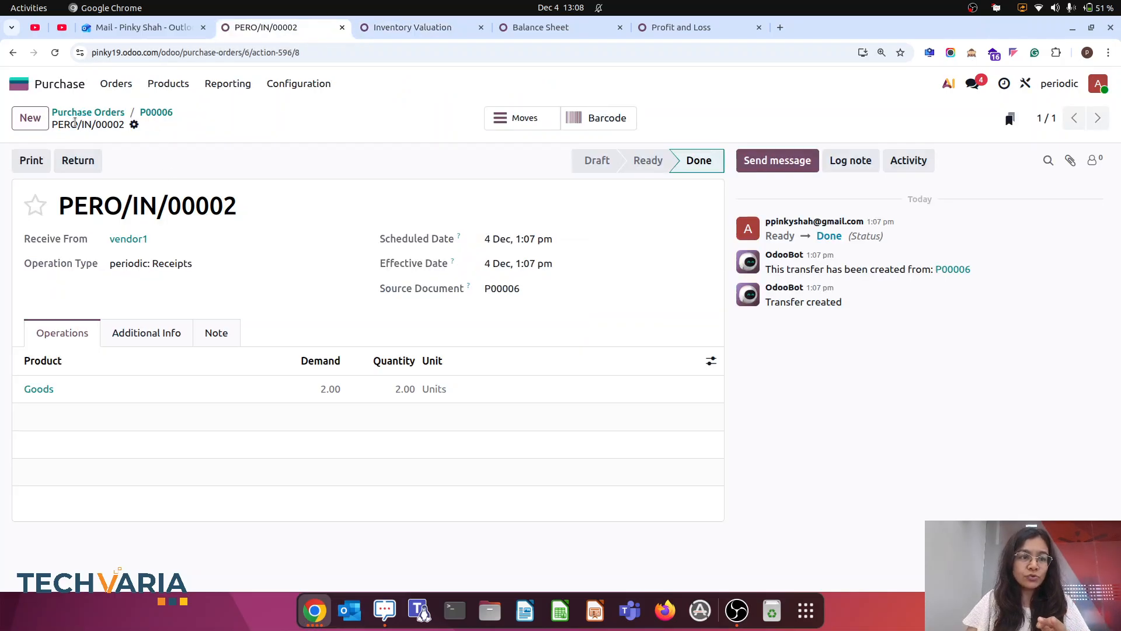
{"action": "left_click", "coordinate": [165, 112]}
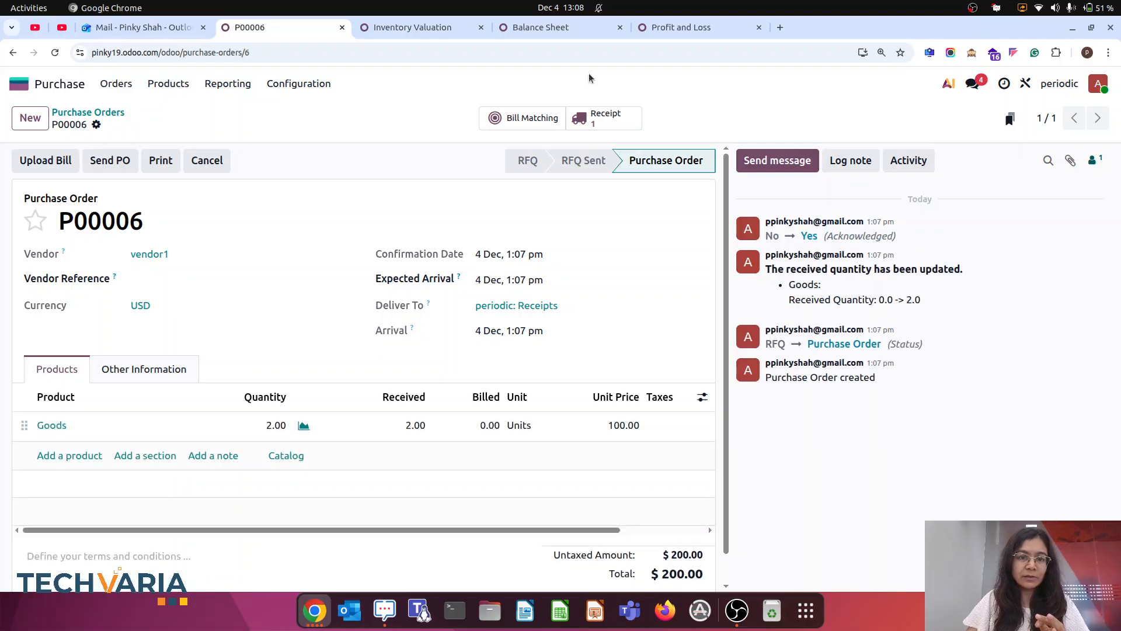
{"action": "left_click", "coordinate": [116, 83]}
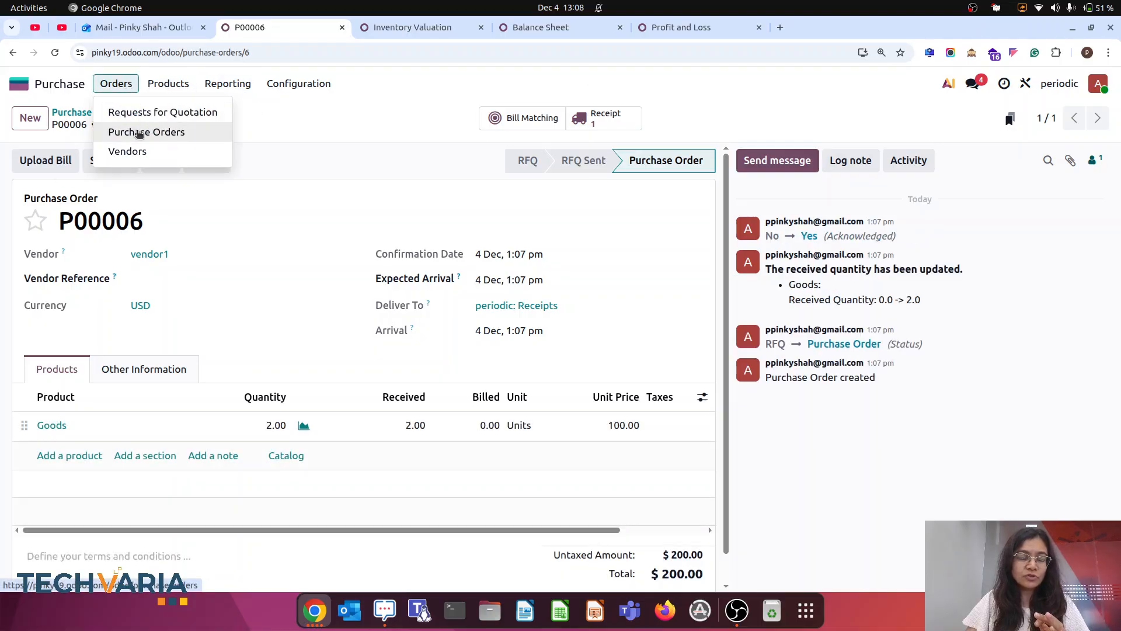
{"action": "left_click", "coordinate": [139, 133]}
{"action": "left_click", "coordinate": [17, 184]}
{"action": "left_click", "coordinate": [517, 118]}
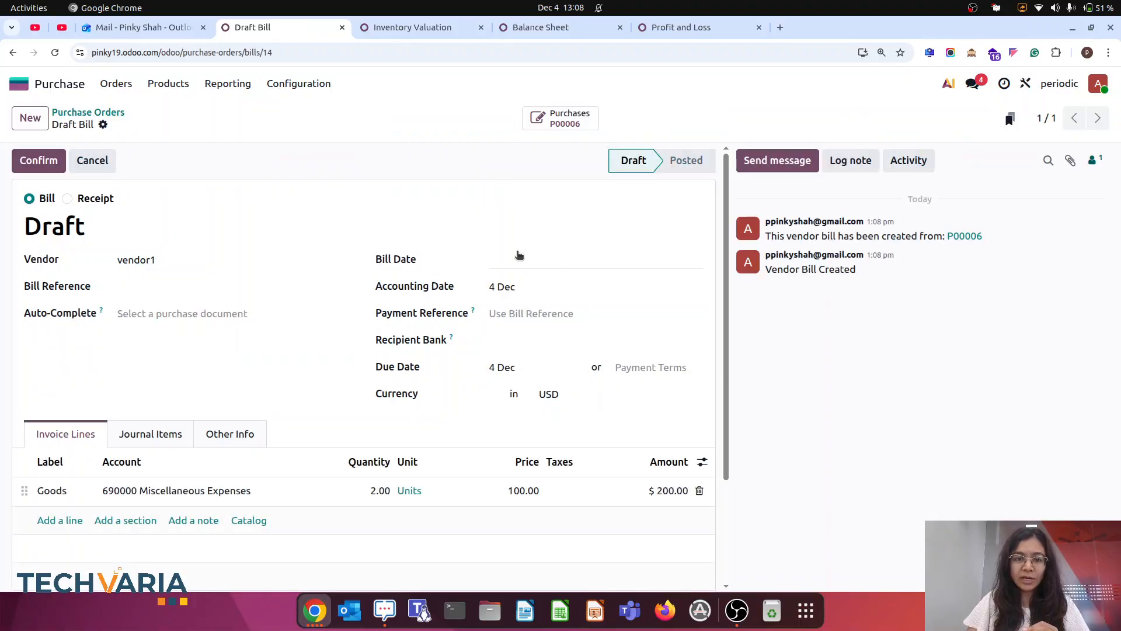
Step: Set the bill date to 04/12/2025, confirm the vendor bill and show its journal items
{"action": "left_click", "coordinate": [520, 257]}
{"action": "left_click", "coordinate": [634, 352]}
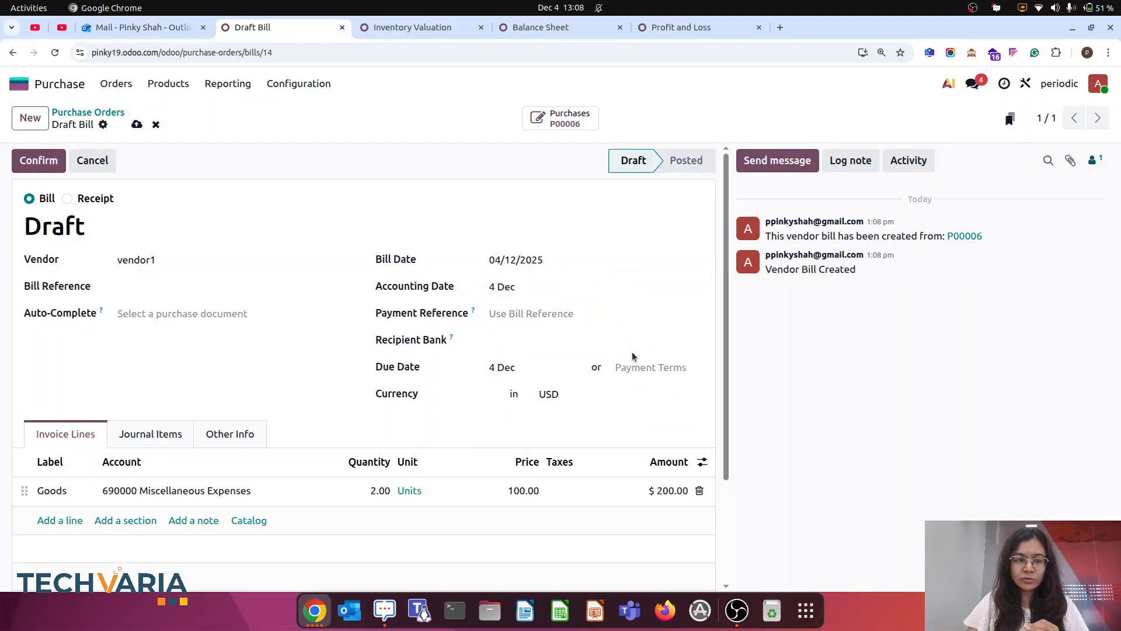
{"action": "left_click", "coordinate": [35, 161]}
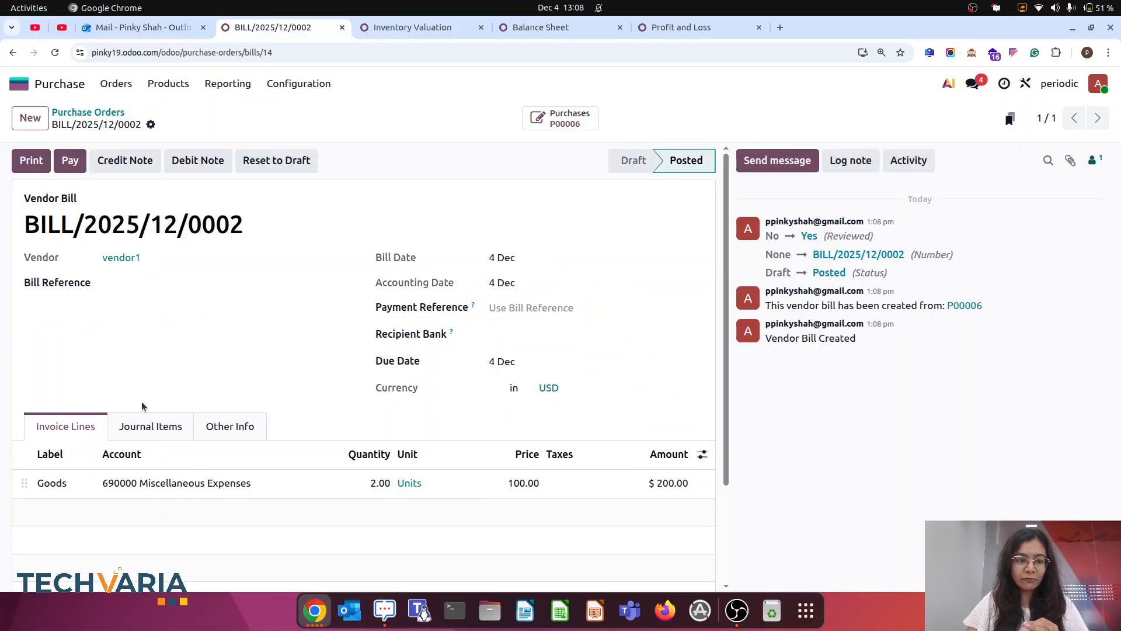
{"action": "left_click", "coordinate": [147, 426]}
{"action": "scroll", "coordinate": [111, 503], "scroll_direction": "down", "scroll_amount": 1}
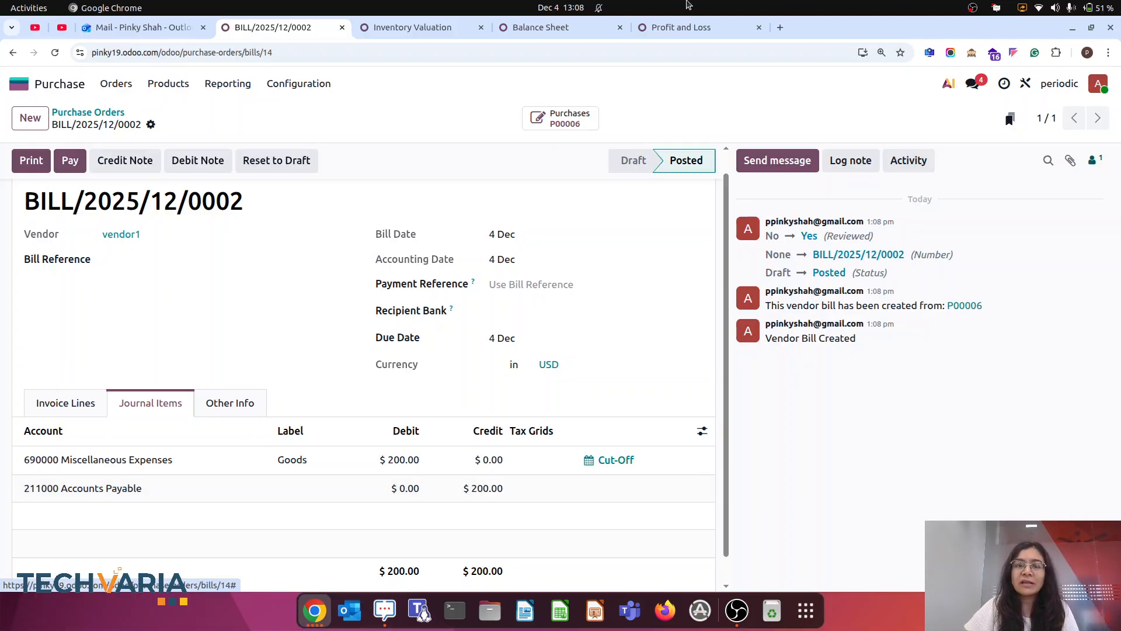
Step: Refresh the Balance Sheet in its browser tab and expand Accounts Payable to inspect the bill's effect
{"action": "left_click", "coordinate": [539, 29]}
{"action": "left_click", "coordinate": [259, 51]}
{"action": "key", "text": "Return"}
{"action": "scroll", "coordinate": [527, 362], "scroll_direction": "down", "scroll_amount": 1}
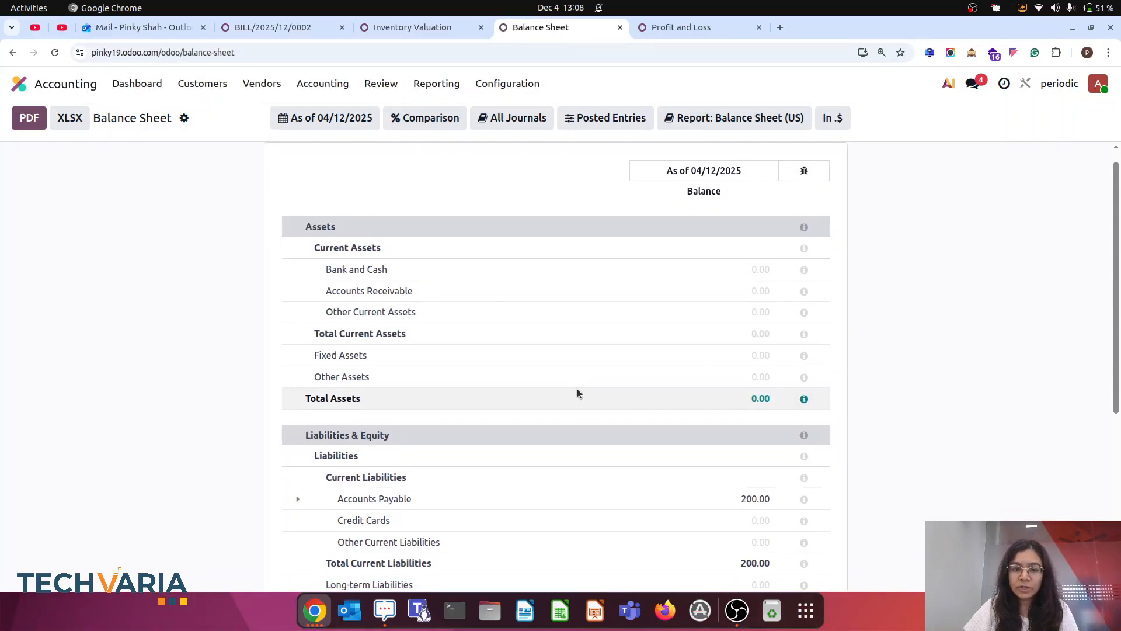
{"action": "left_click", "coordinate": [304, 499]}
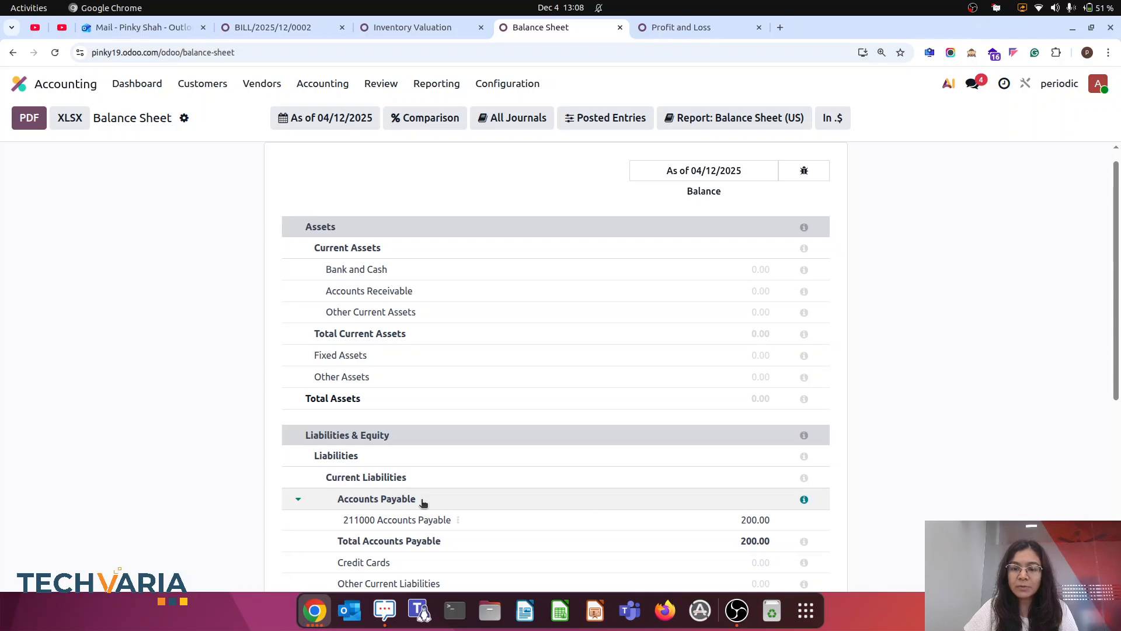
Step: Refresh the Profit and Loss report in its browser tab to check the expense from the vendor bill
{"action": "left_click", "coordinate": [688, 31]}
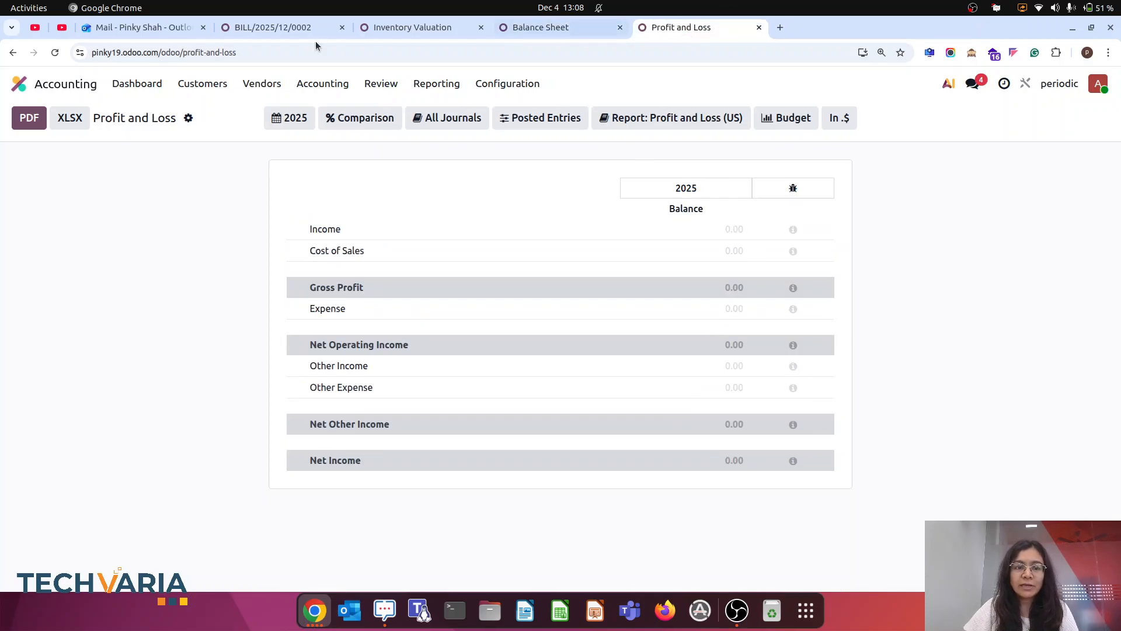
{"action": "left_click", "coordinate": [251, 48]}
{"action": "key", "text": "Return"}
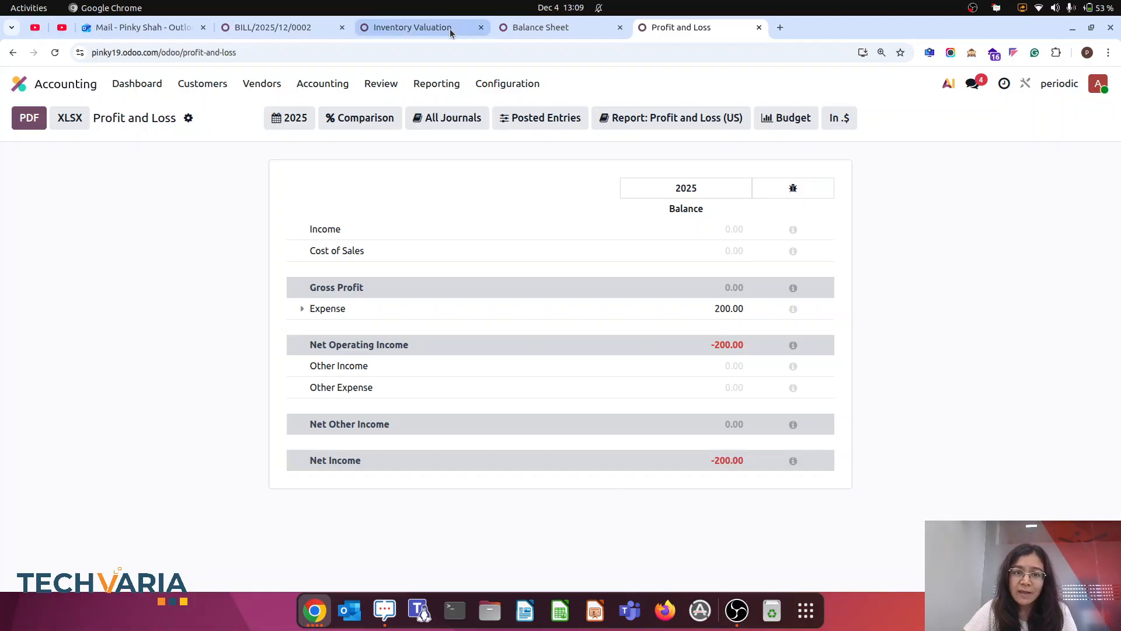
Step: Refresh the Inventory Valuation report, generate its stock closing entry and post that entry
{"action": "left_click", "coordinate": [433, 29]}
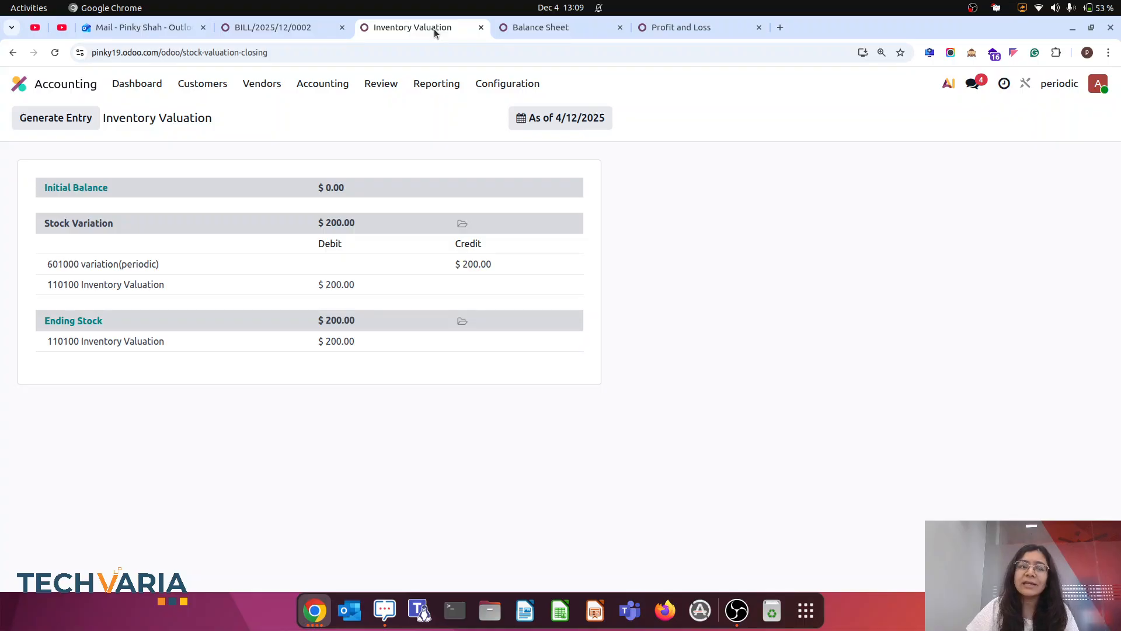
{"action": "left_click", "coordinate": [308, 54]}
{"action": "key", "text": "Return"}
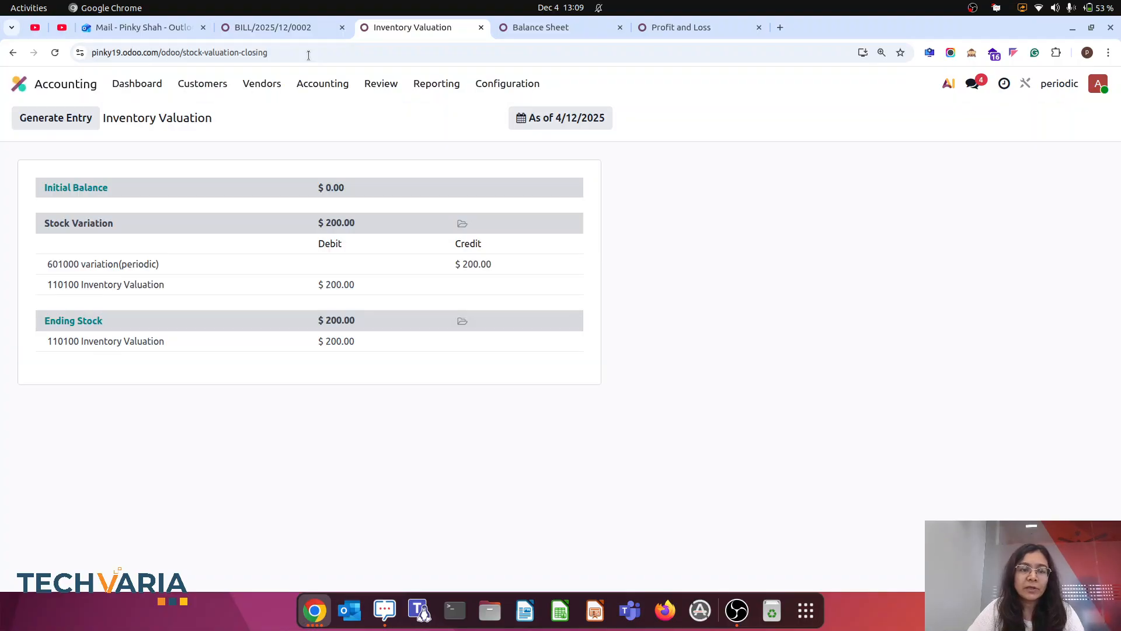
{"action": "left_click", "coordinate": [63, 128]}
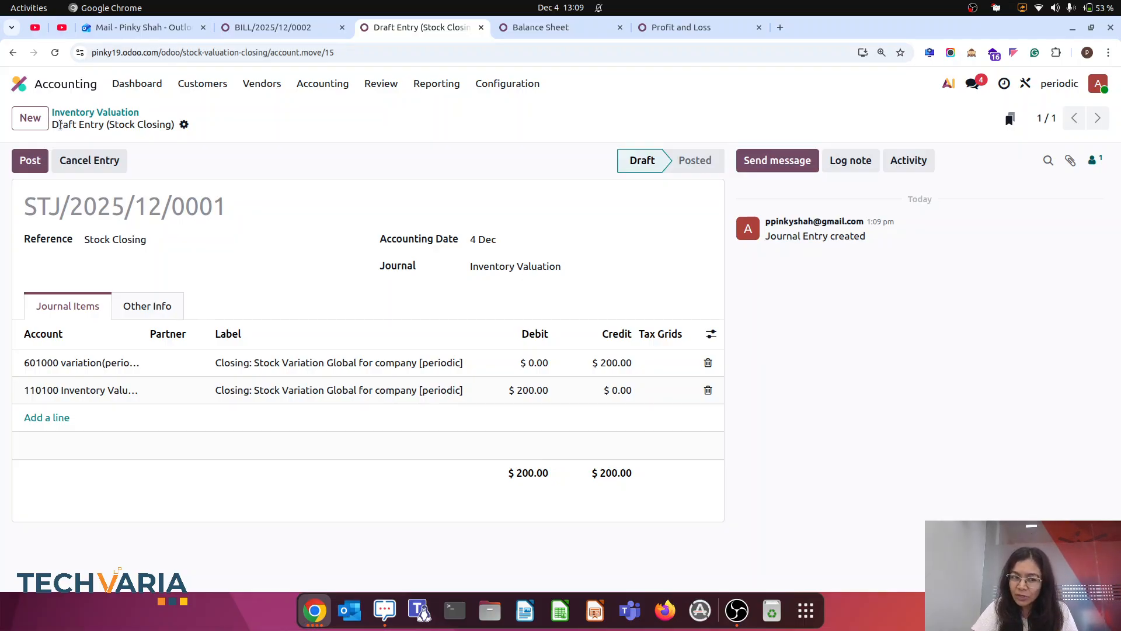
{"action": "left_click", "coordinate": [26, 165]}
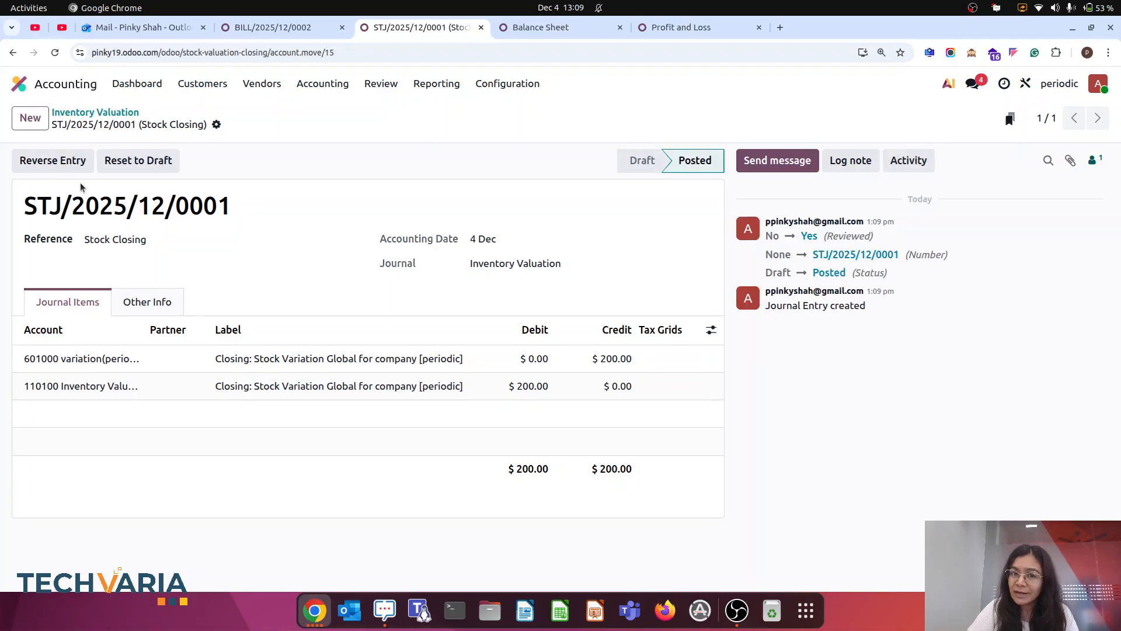
Step: Refresh the Balance Sheet and expand Other Current Assets to inspect the effect of the closing entry
{"action": "left_click", "coordinate": [543, 28]}
{"action": "left_click", "coordinate": [371, 55]}
{"action": "key", "text": "Return"}
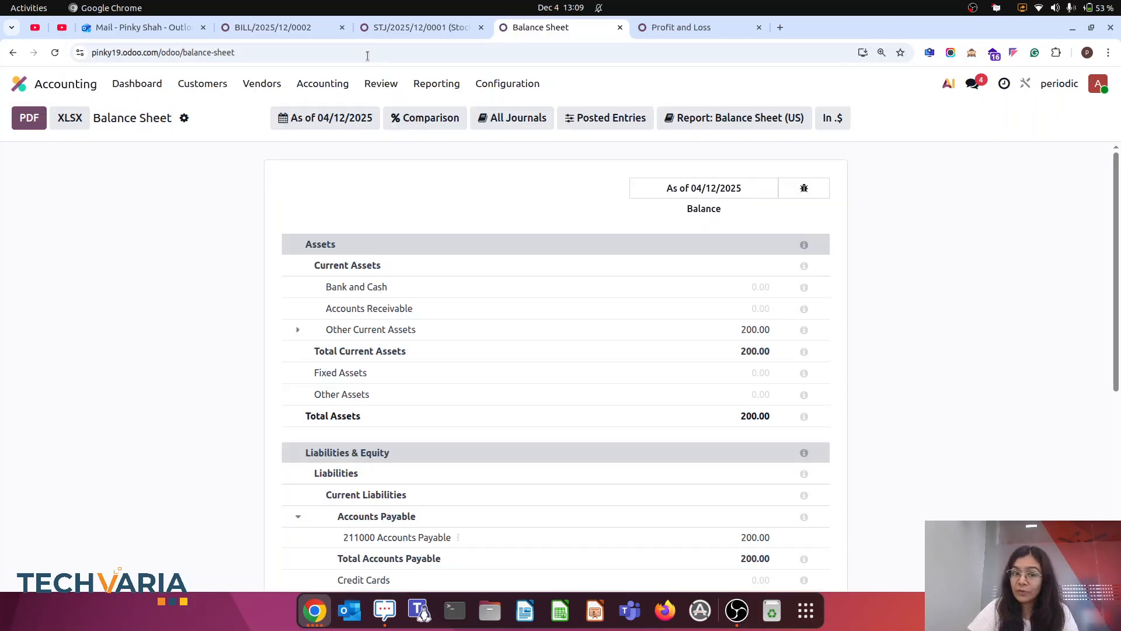
{"action": "left_click", "coordinate": [300, 331]}
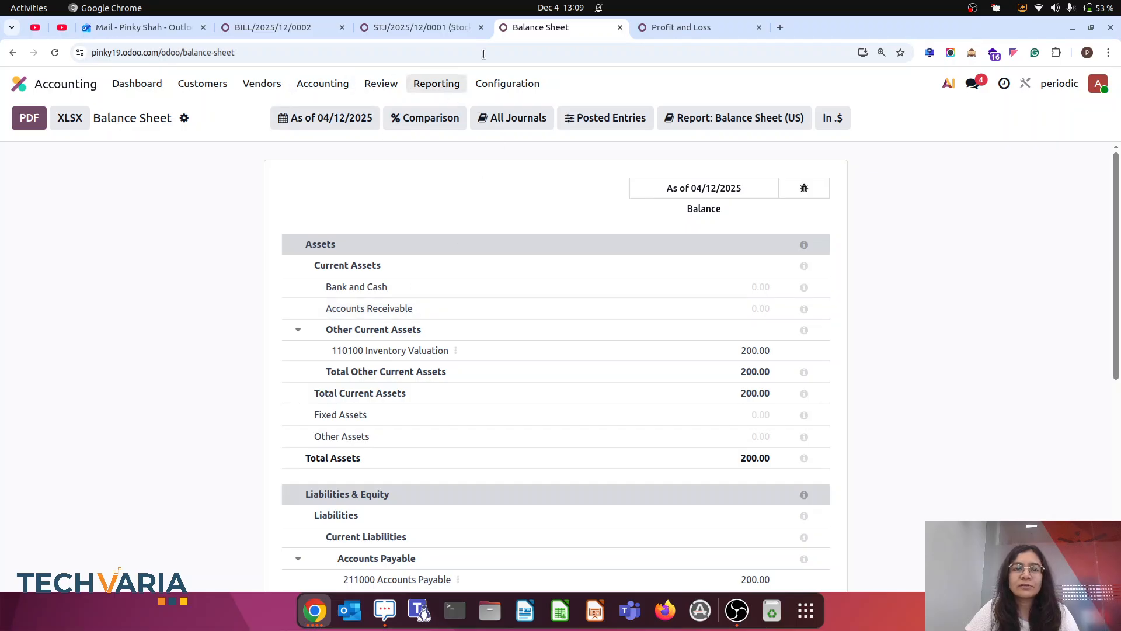
Step: Open the Sales app in the Balance Sheet browser tab and start a new quotation for customer1
{"action": "left_click", "coordinate": [30, 86]}
{"action": "type", "text": "sa"}
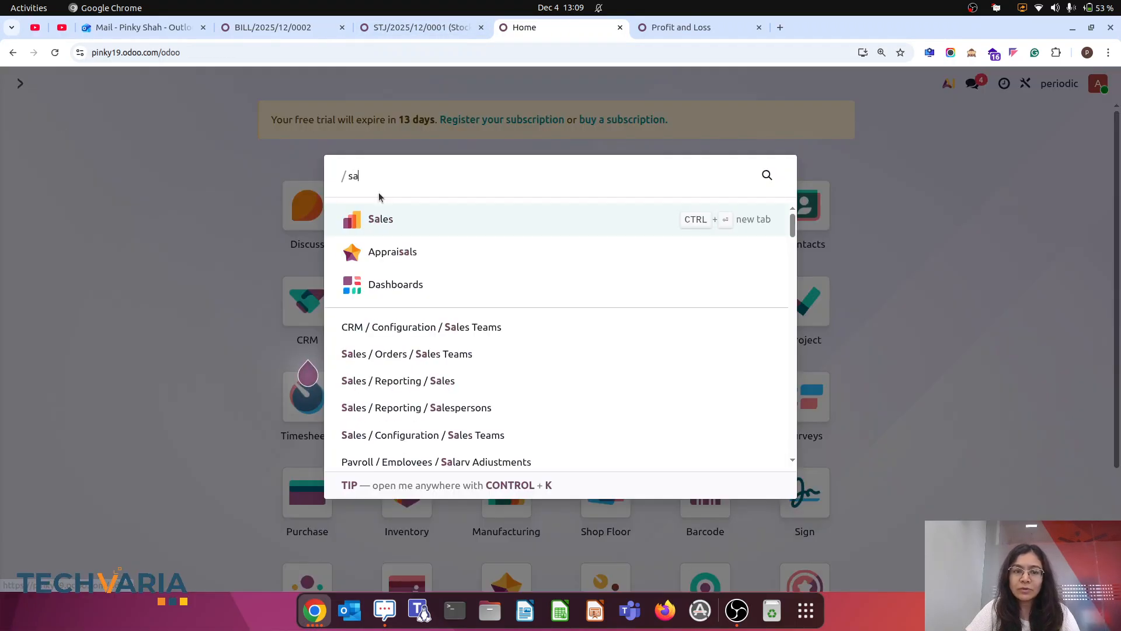
{"action": "left_click", "coordinate": [391, 227]}
{"action": "left_click", "coordinate": [31, 118]}
{"action": "left_click", "coordinate": [160, 243]}
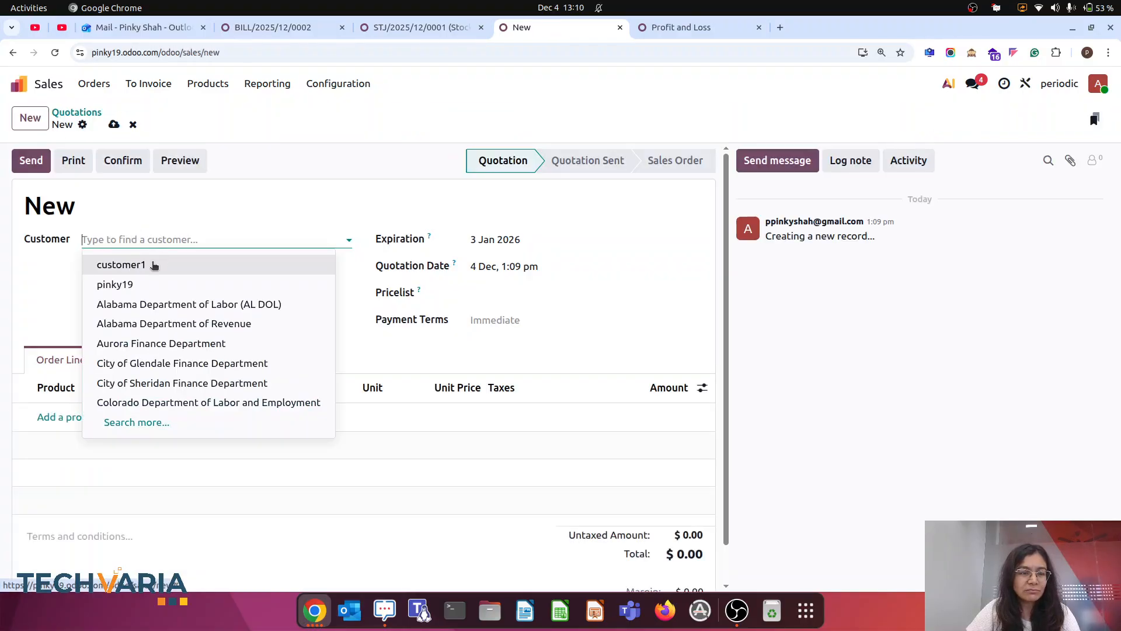
{"action": "left_click", "coordinate": [153, 262]}
Step: Reopen the Inventory Valuation report from the posted closing entry's browser tab to check the balances before the sale
{"action": "left_click", "coordinate": [419, 26]}
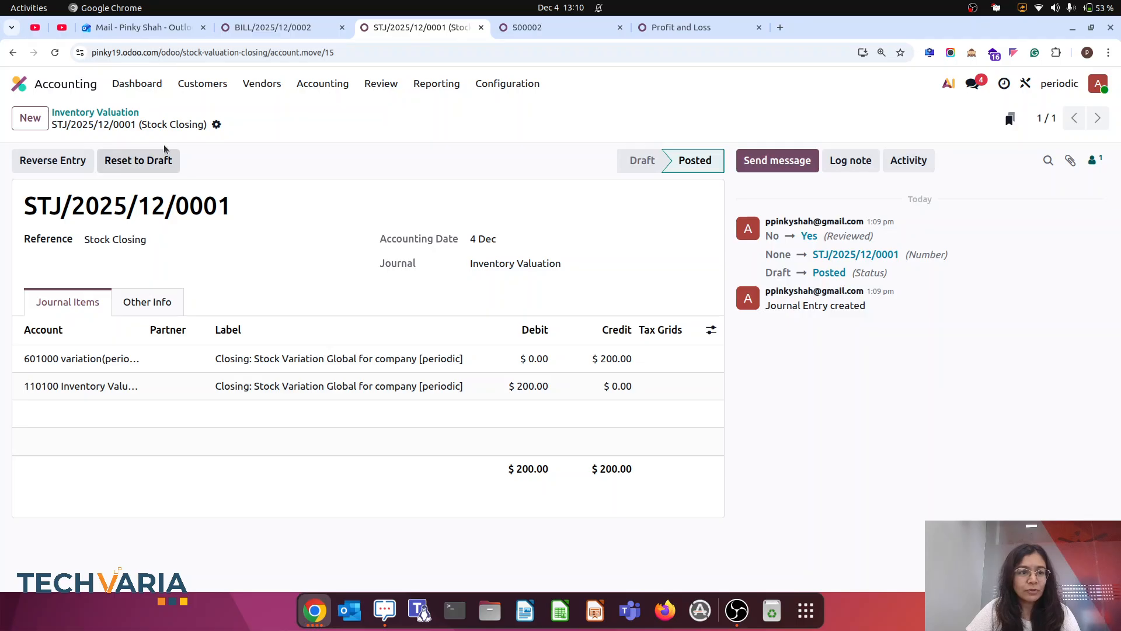
{"action": "left_click", "coordinate": [360, 84]}
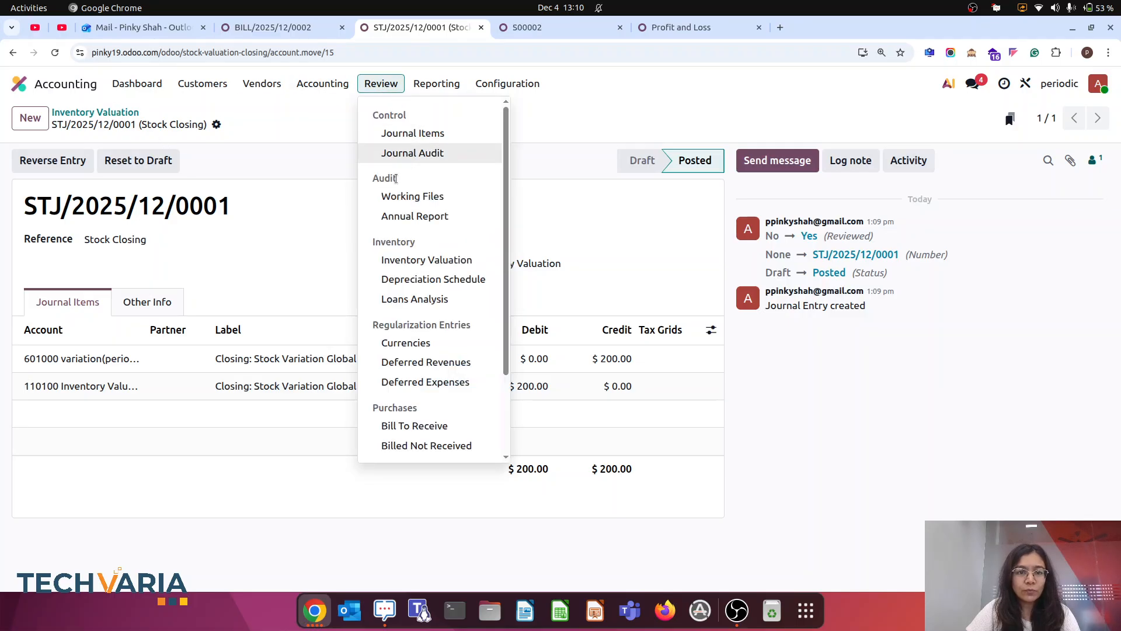
{"action": "left_click", "coordinate": [444, 260]}
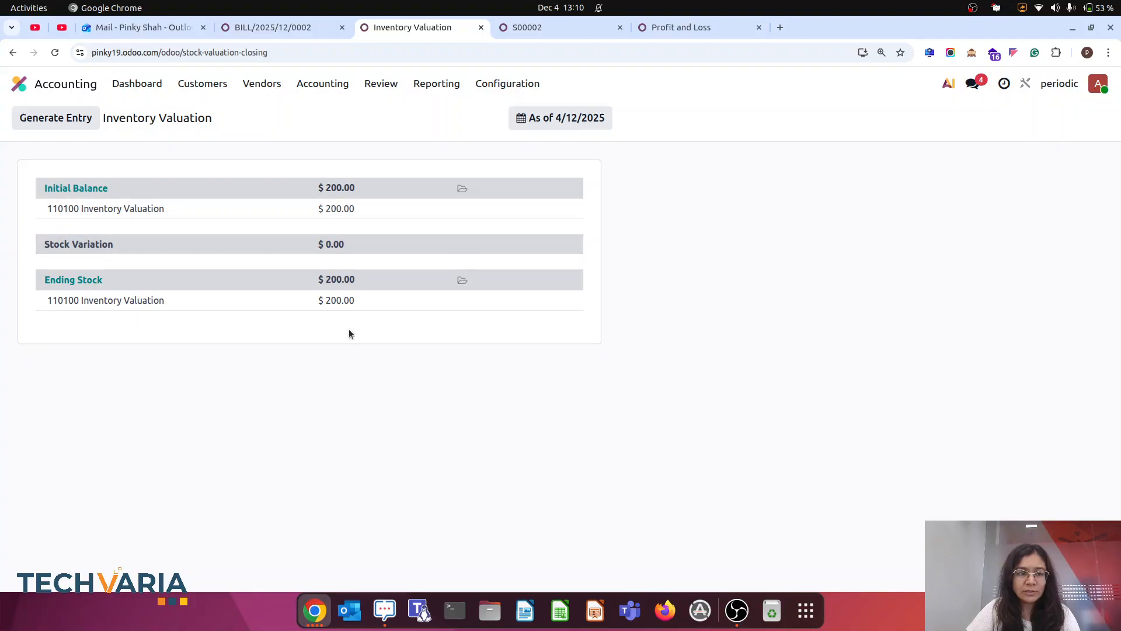
Step: Add a Goods line with quantity 2 and unit price 150 to customer1's quotation
{"action": "left_click", "coordinate": [544, 30]}
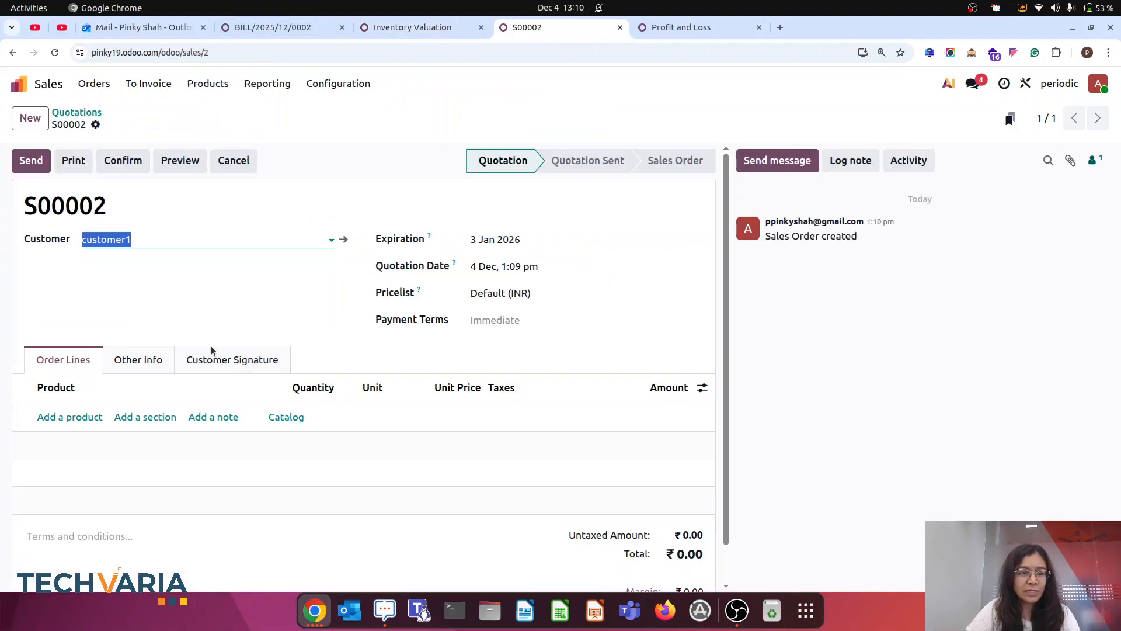
{"action": "left_click", "coordinate": [60, 416]}
{"action": "type", "text": "goo"}
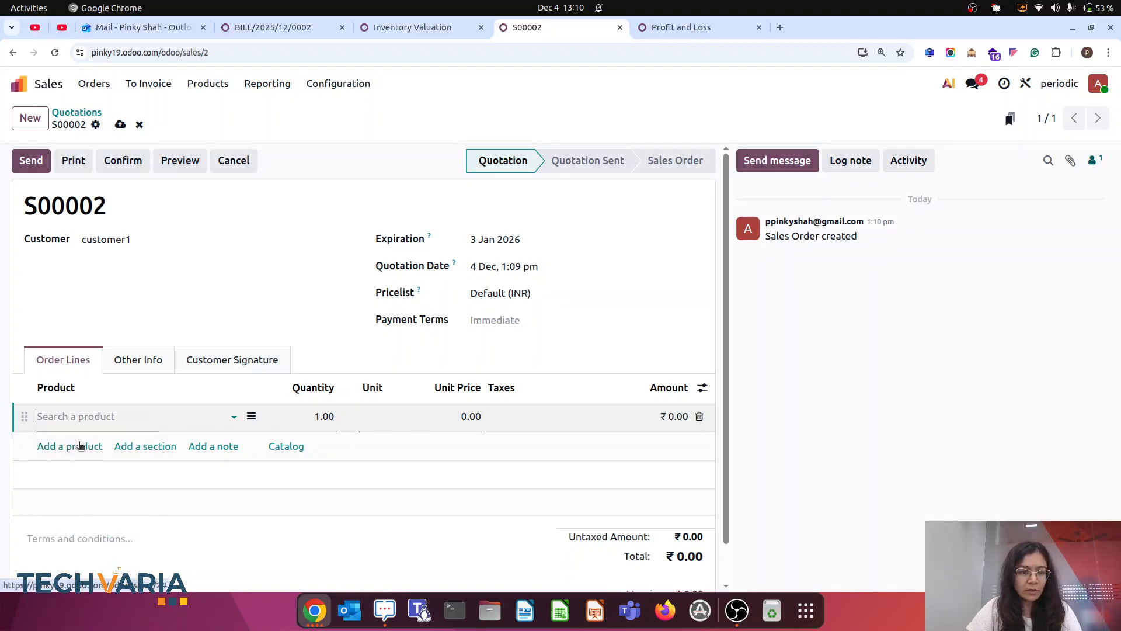
{"action": "left_click", "coordinate": [65, 440]}
{"action": "key", "text": "Tab"}
{"action": "type", "text": "2"}
{"action": "left_click", "coordinate": [515, 417]}
{"action": "left_click", "coordinate": [426, 416]}
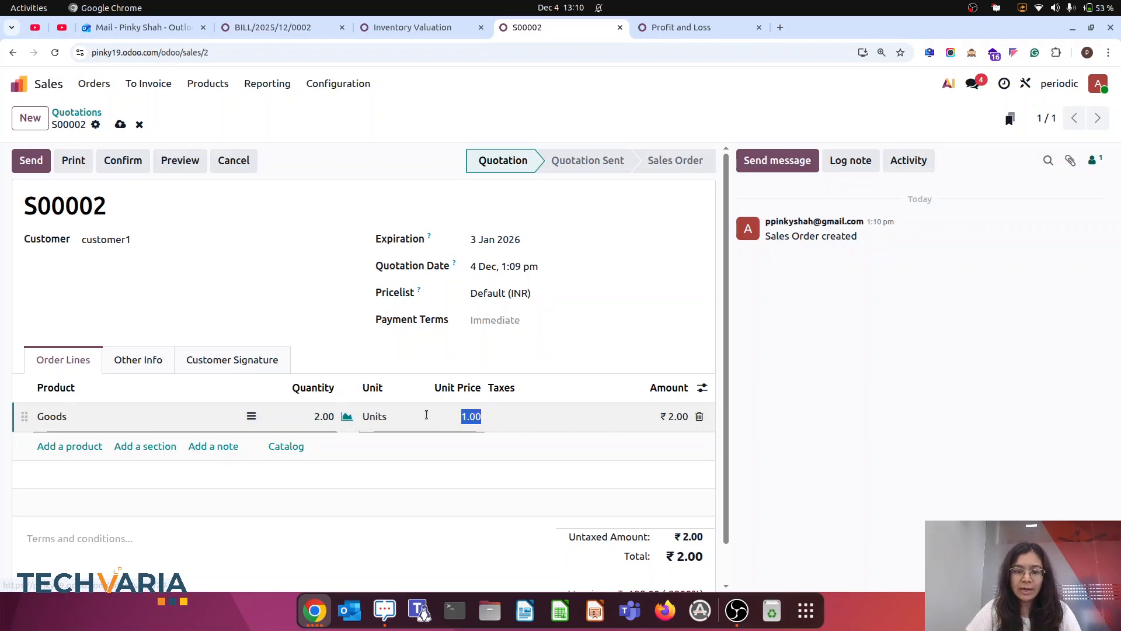
{"action": "type", "text": "150"}
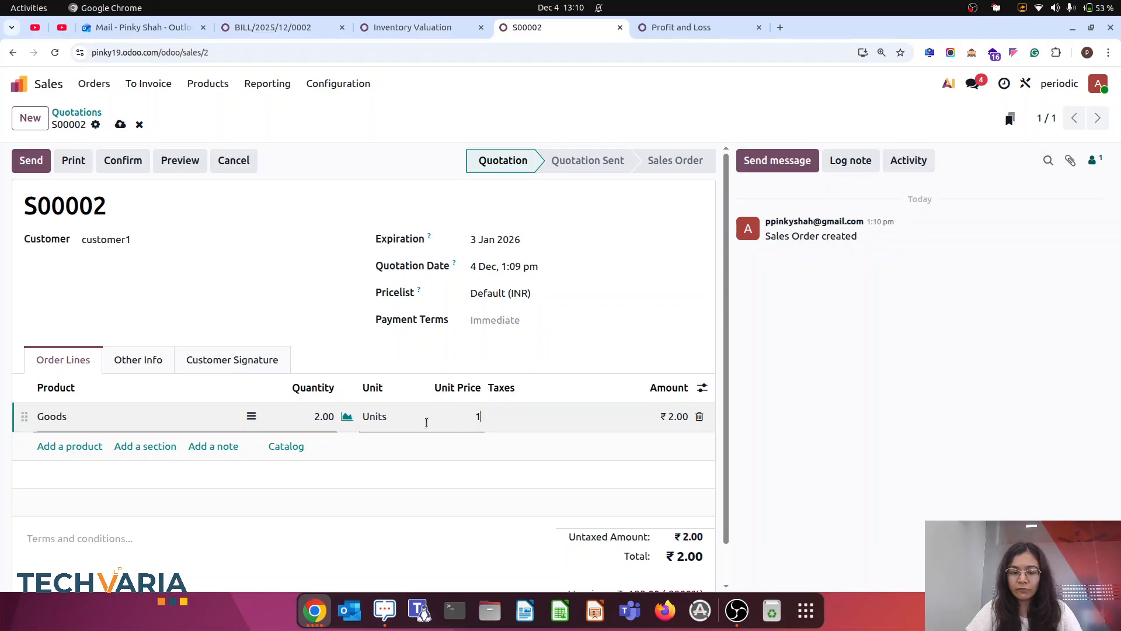
{"action": "left_click", "coordinate": [1042, 483]}
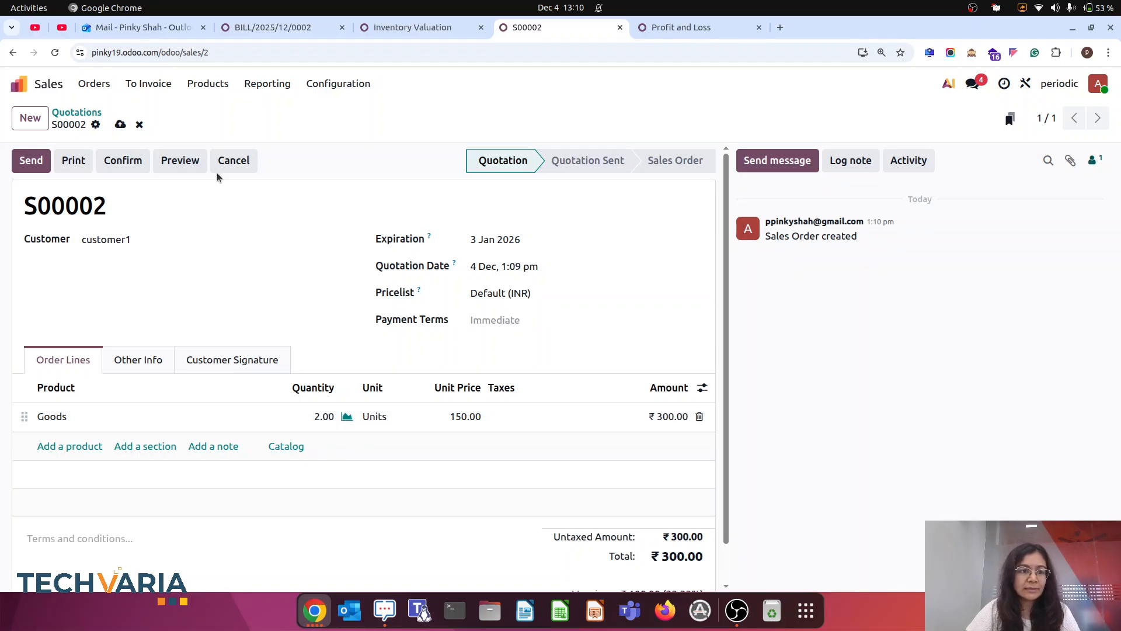
Step: Confirm customer1's quotation as a sales order and validate its delivery of the Goods product
{"action": "left_click", "coordinate": [115, 166]}
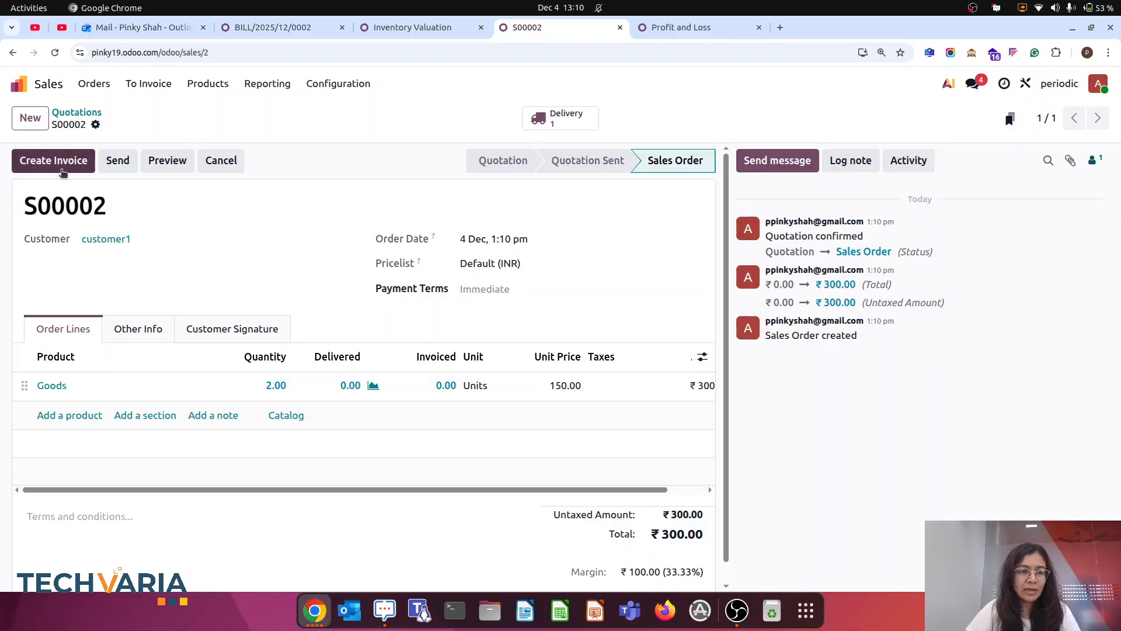
{"action": "left_click", "coordinate": [554, 121]}
{"action": "left_click", "coordinate": [30, 161]}
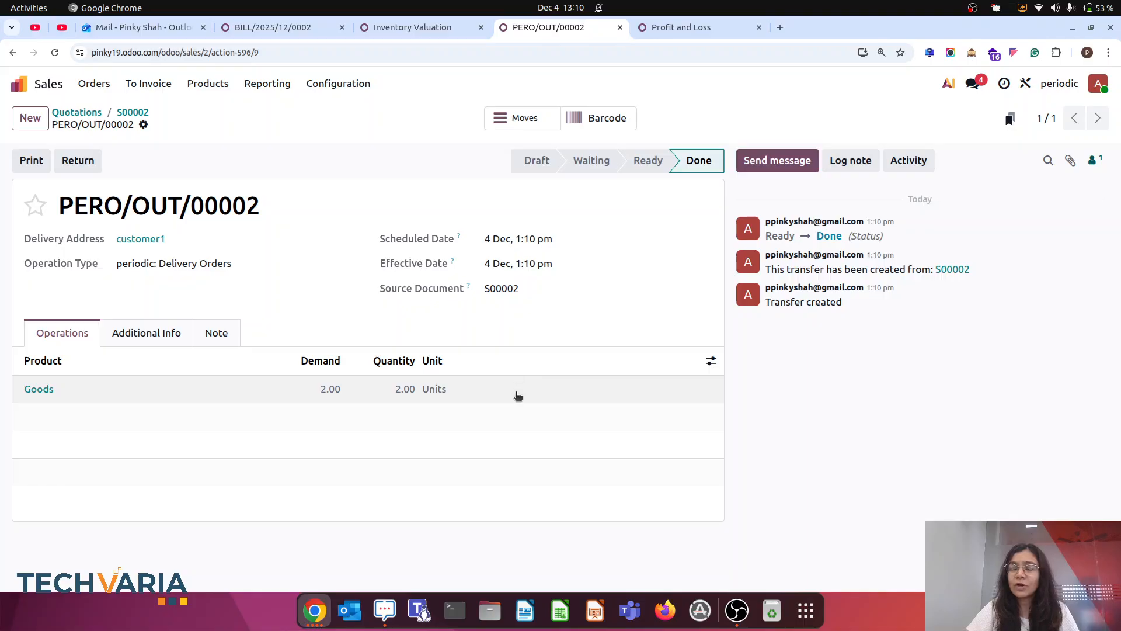
Step: Refresh the Inventory Valuation report in its browser tab to check the stock variation caused by the delivery
{"action": "left_click", "coordinate": [407, 29]}
{"action": "left_click", "coordinate": [308, 52]}
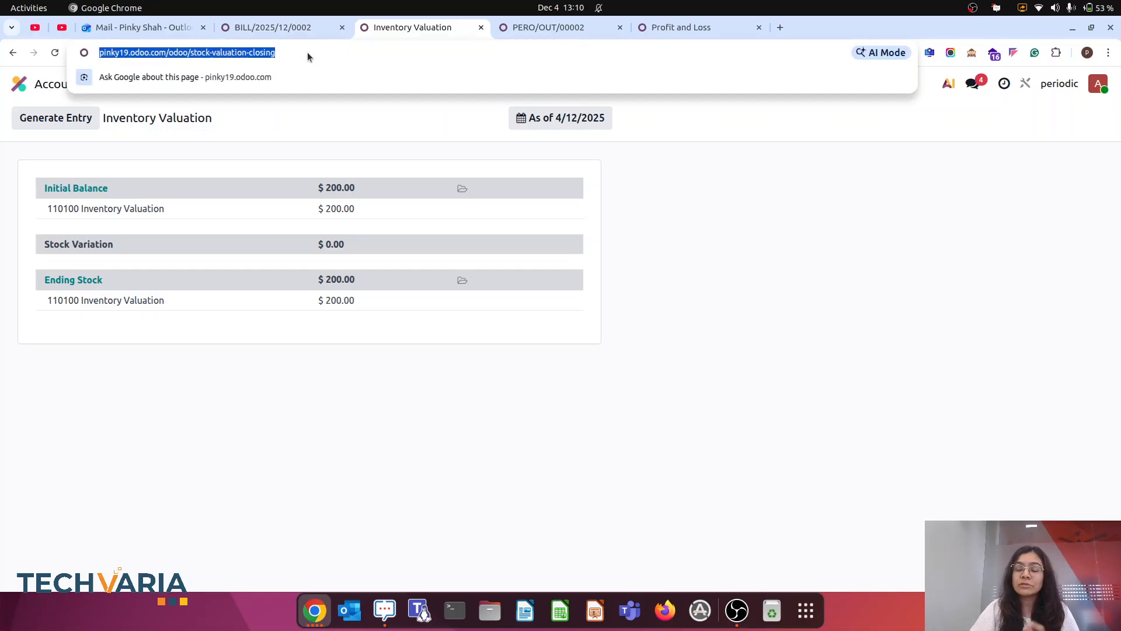
{"action": "key", "text": "Return"}
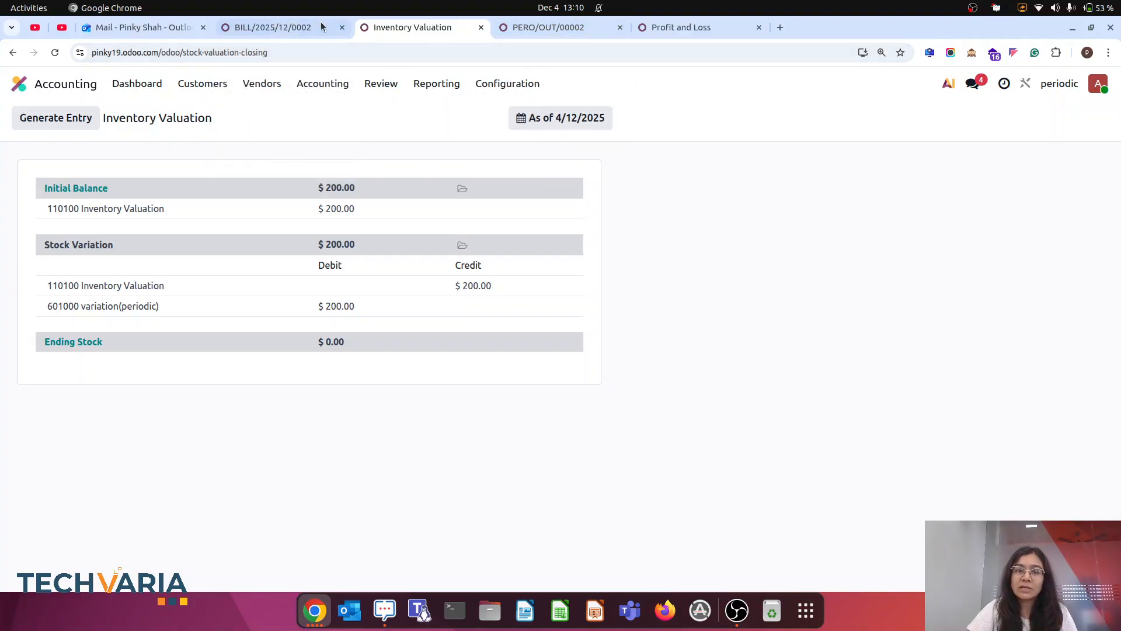
Step: Switch to the vendor bill's browser tab, go to the Sales app and open customer1's sales order
{"action": "left_click", "coordinate": [274, 27]}
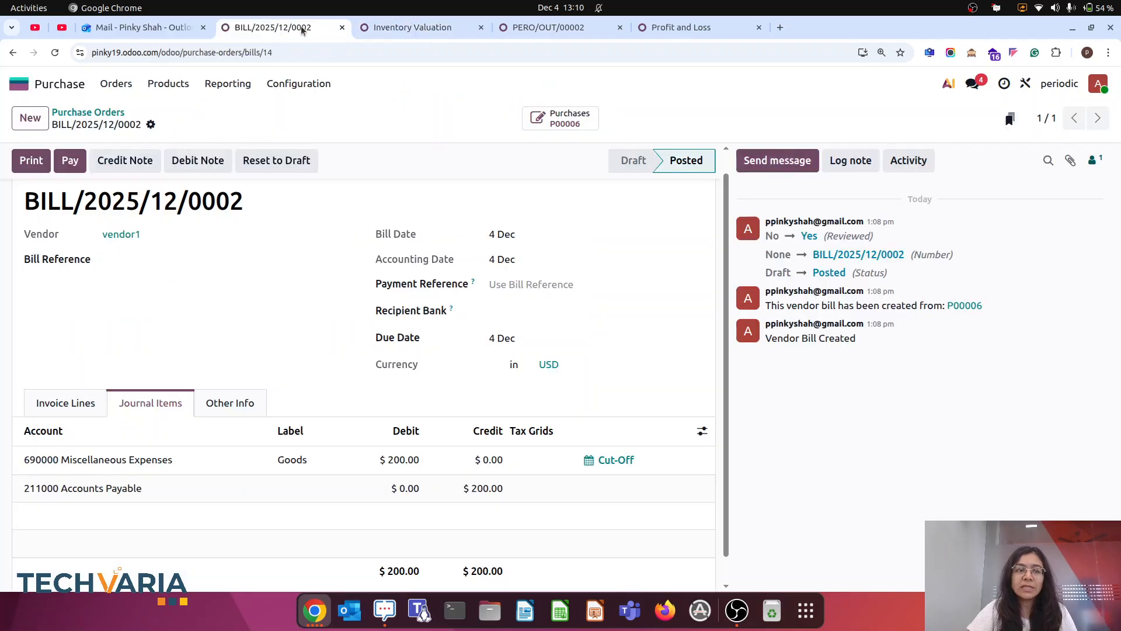
{"action": "left_click", "coordinate": [19, 84]}
{"action": "type", "text": "sal"}
{"action": "left_click", "coordinate": [395, 220]}
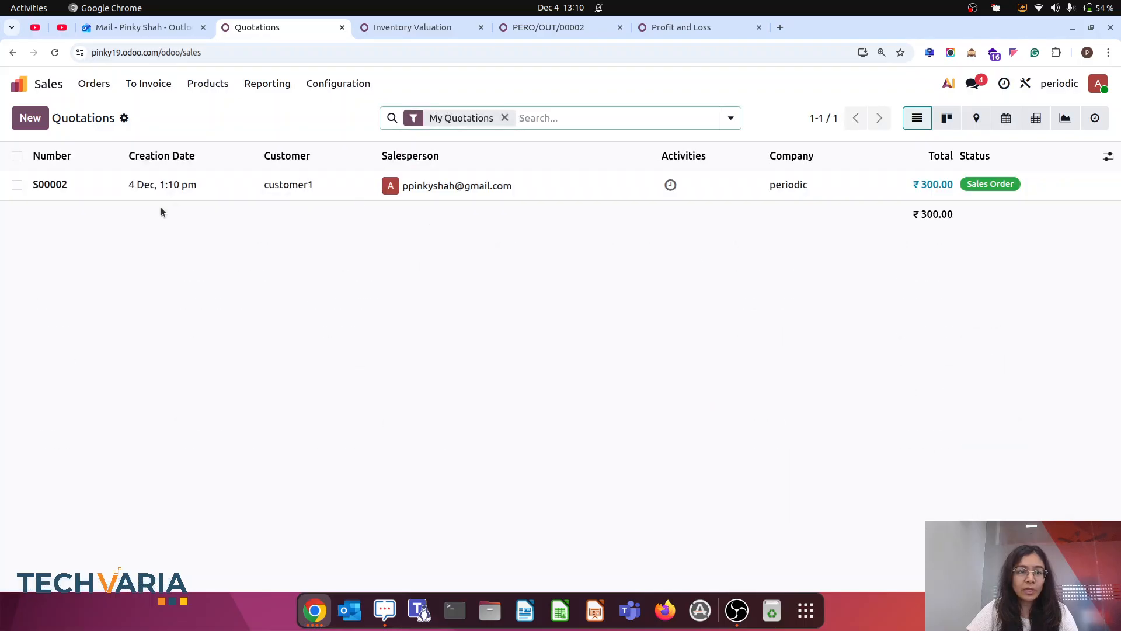
{"action": "left_click", "coordinate": [93, 185]}
Step: Create a regular invoice from customer1's sales order and confirm it
{"action": "left_click", "coordinate": [54, 168]}
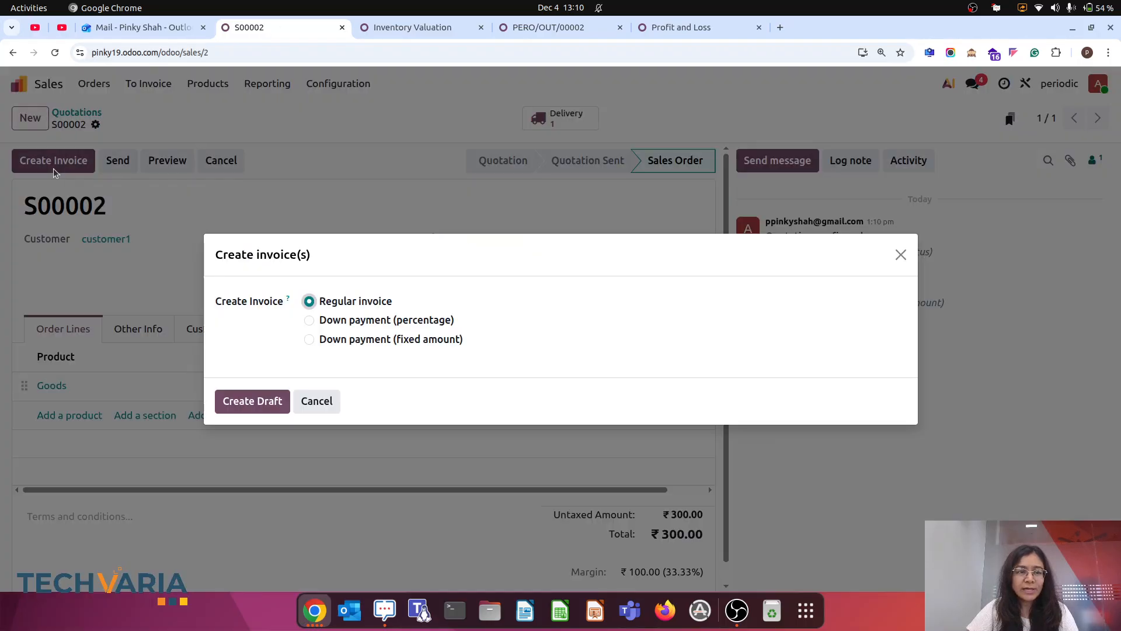
{"action": "left_click", "coordinate": [255, 402]}
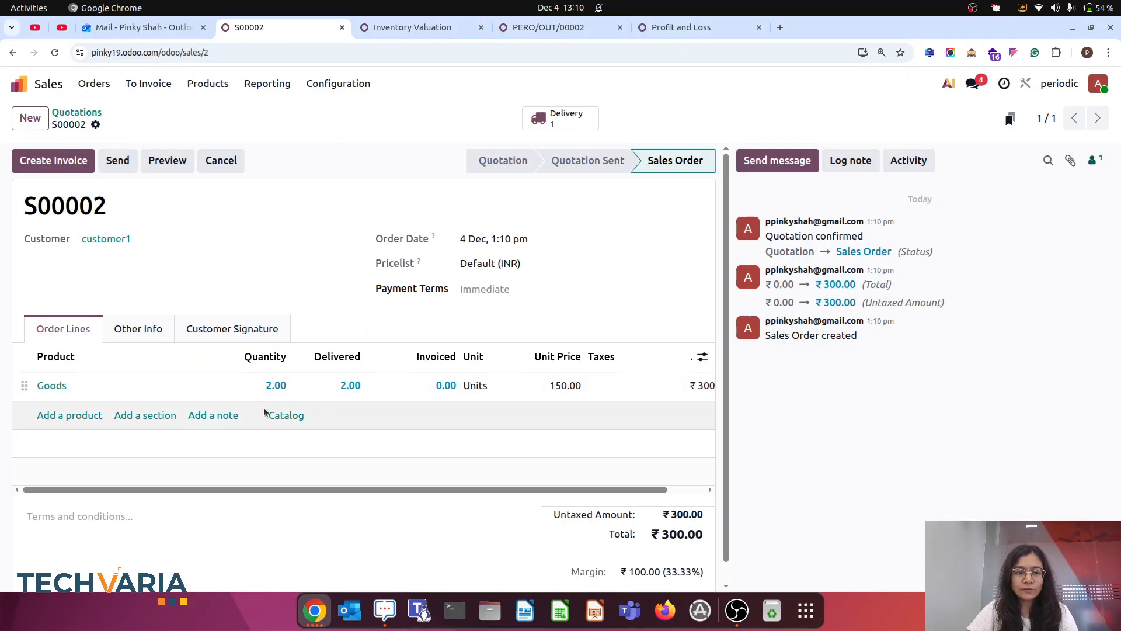
{"action": "left_click", "coordinate": [33, 165]}
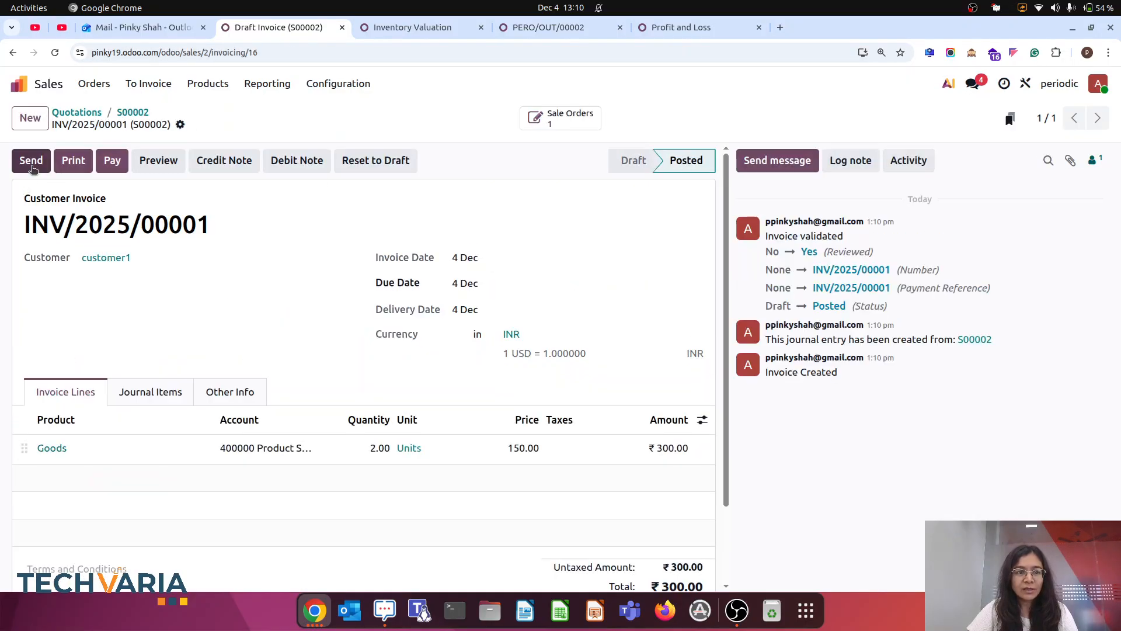
Step: Refresh the Profit and Loss report in its browser tab to check income and cost of sales after invoicing
{"action": "left_click", "coordinate": [668, 27]}
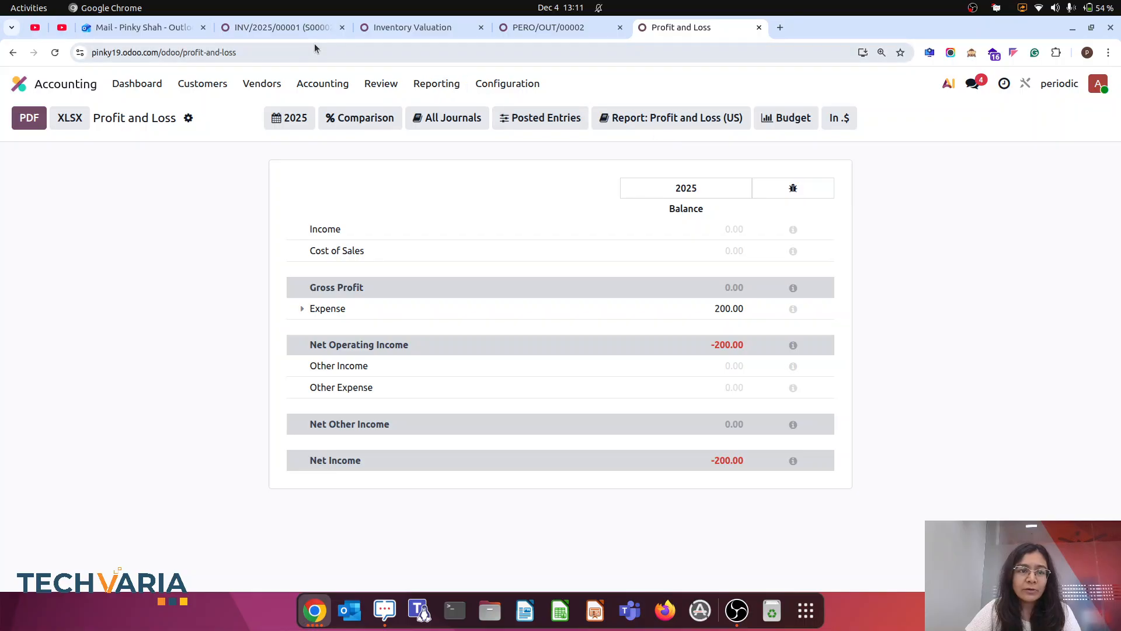
{"action": "left_click", "coordinate": [299, 49]}
{"action": "key", "text": "Return"}
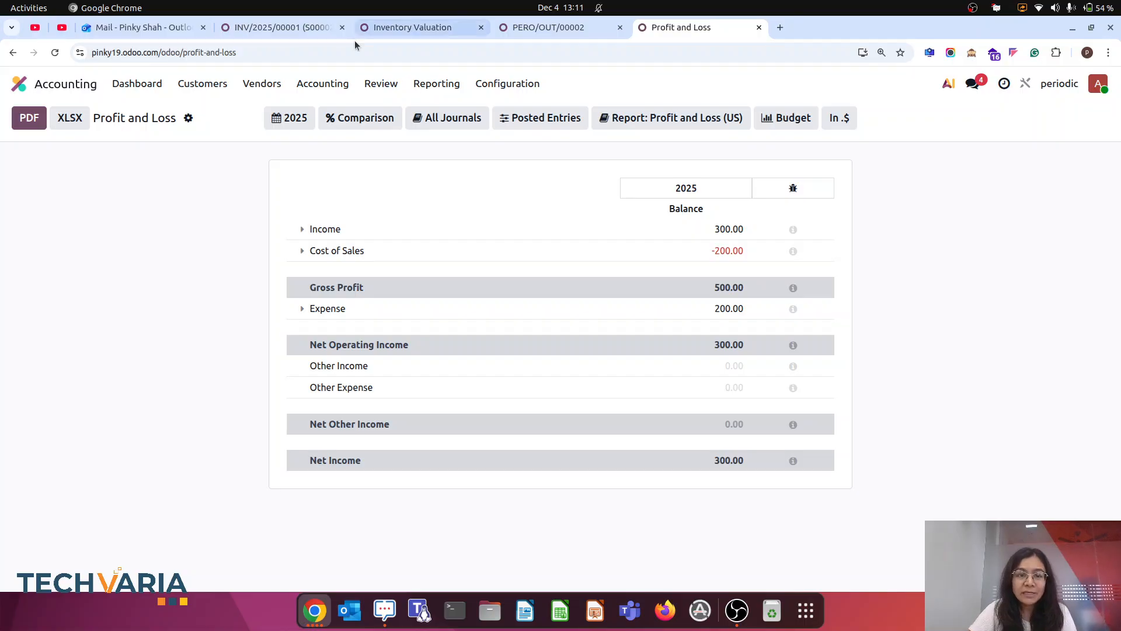
Step: Open the Balance Sheet report and expand Accounts Receivable to inspect the effect of the customer invoice
{"action": "left_click", "coordinate": [416, 85]}
{"action": "left_click", "coordinate": [451, 135]}
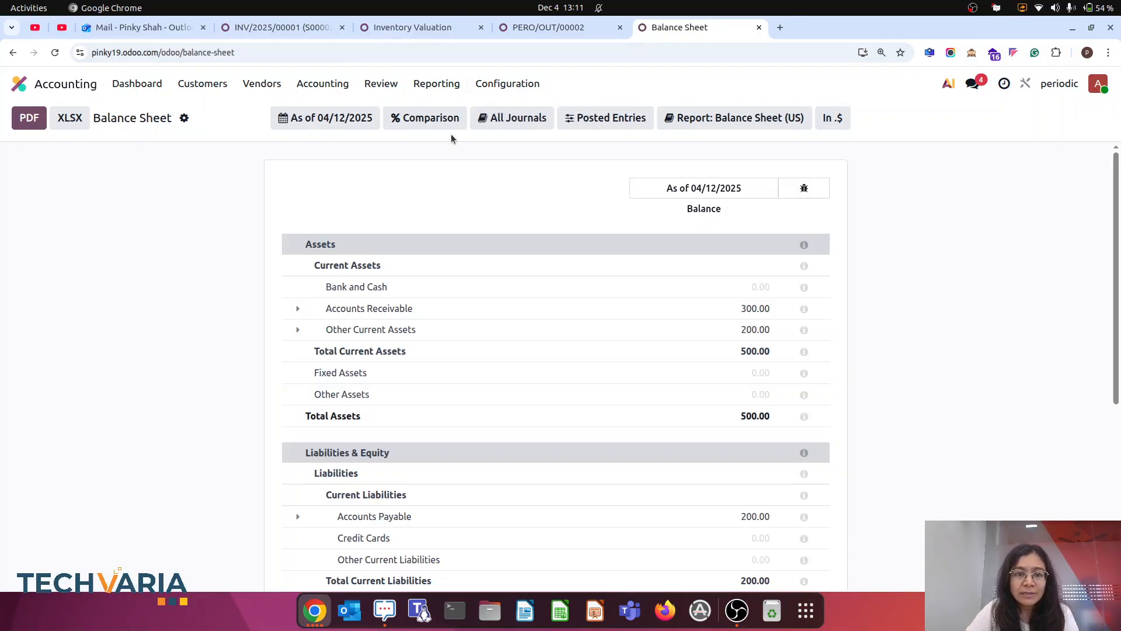
{"action": "left_click", "coordinate": [308, 308]}
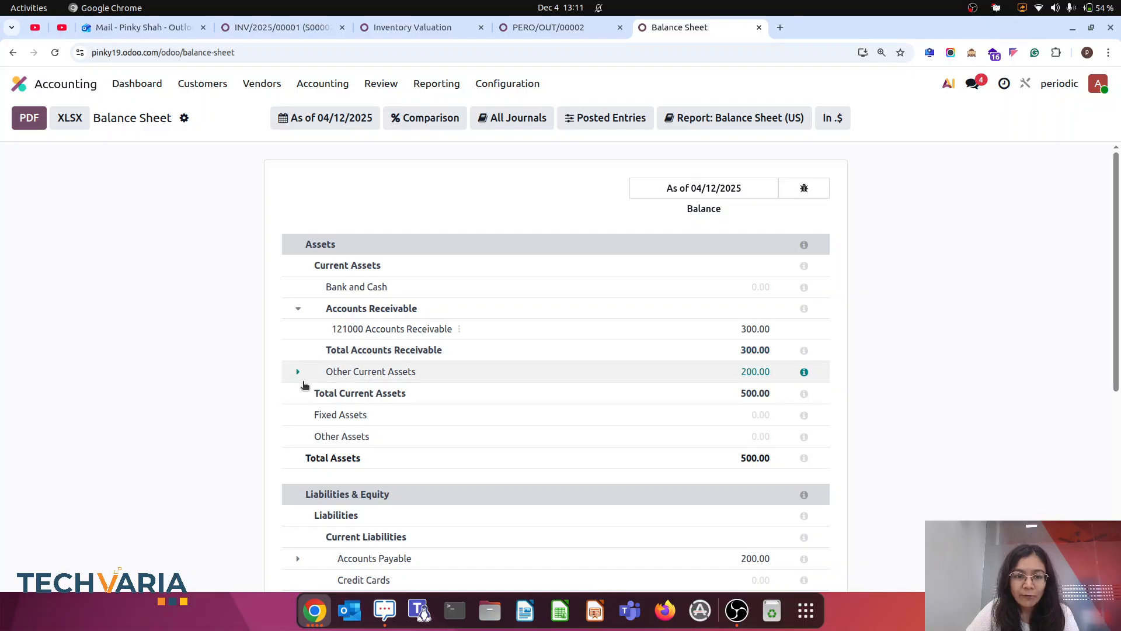
Step: Refresh the Inventory Valuation report, generate the closing entry for the sold stock and post it
{"action": "left_click", "coordinate": [448, 27]}
{"action": "left_click", "coordinate": [297, 53]}
{"action": "key", "text": "Return"}
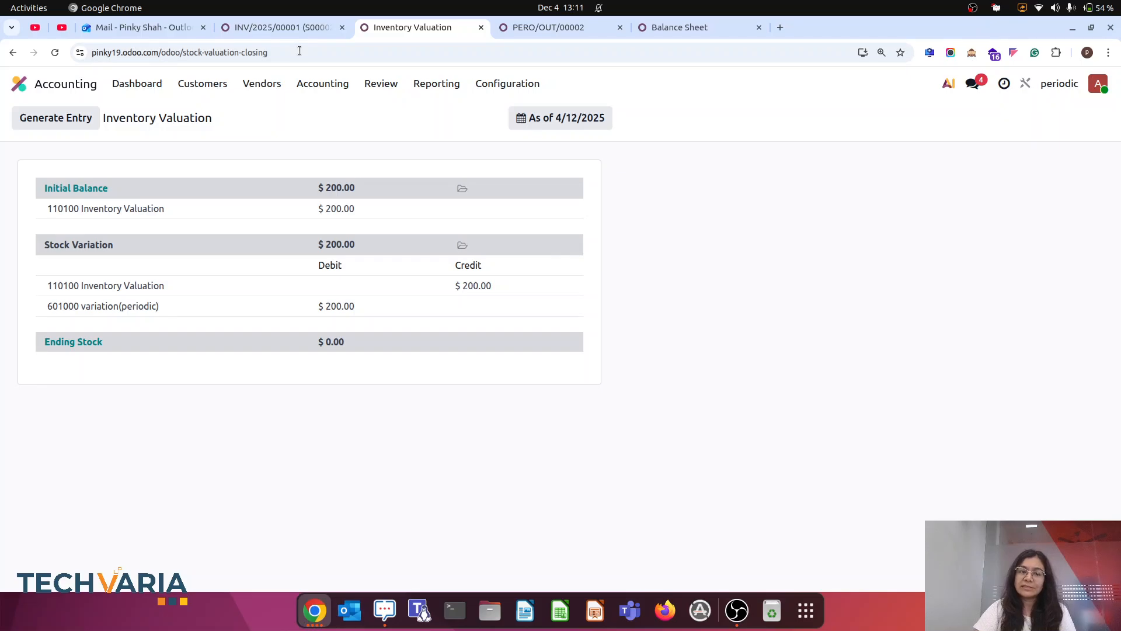
{"action": "left_click", "coordinate": [33, 123]}
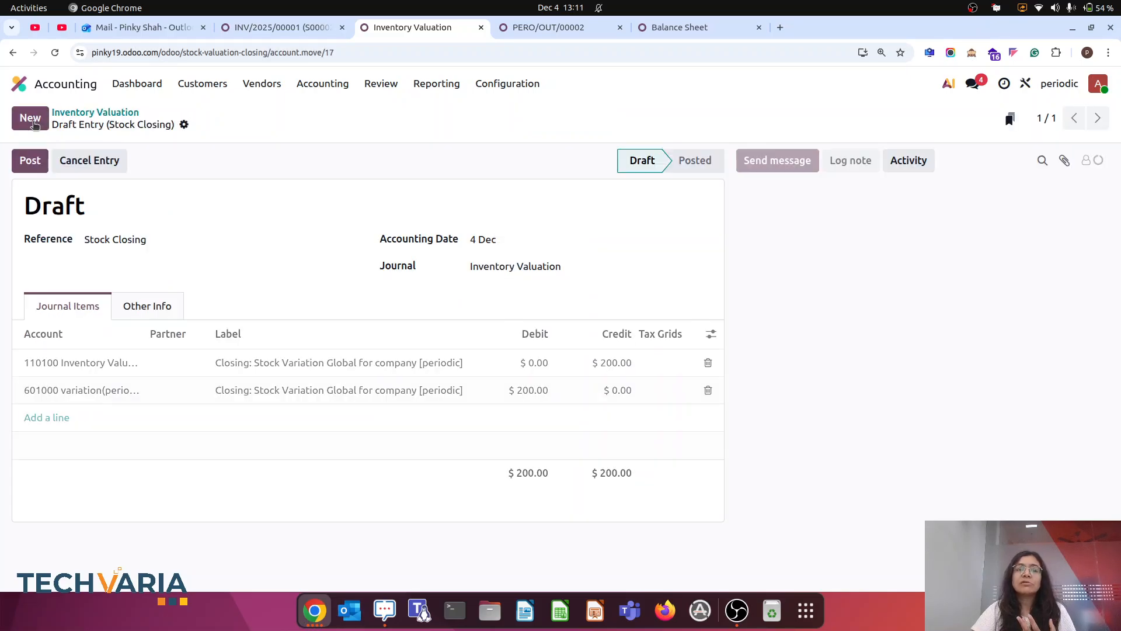
{"action": "left_click", "coordinate": [30, 164]}
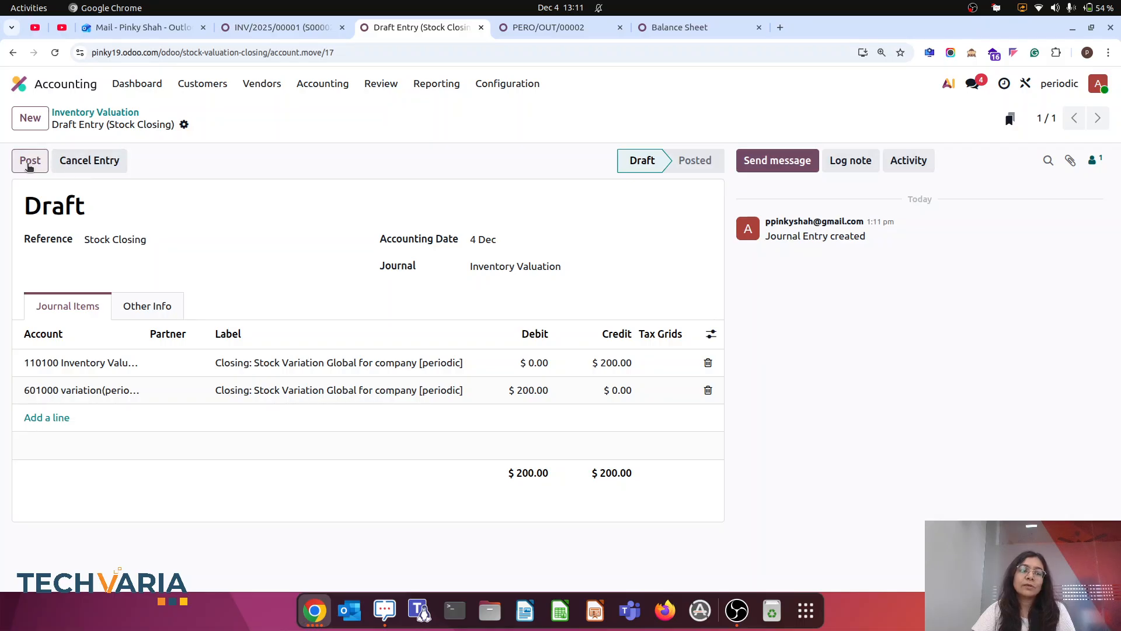